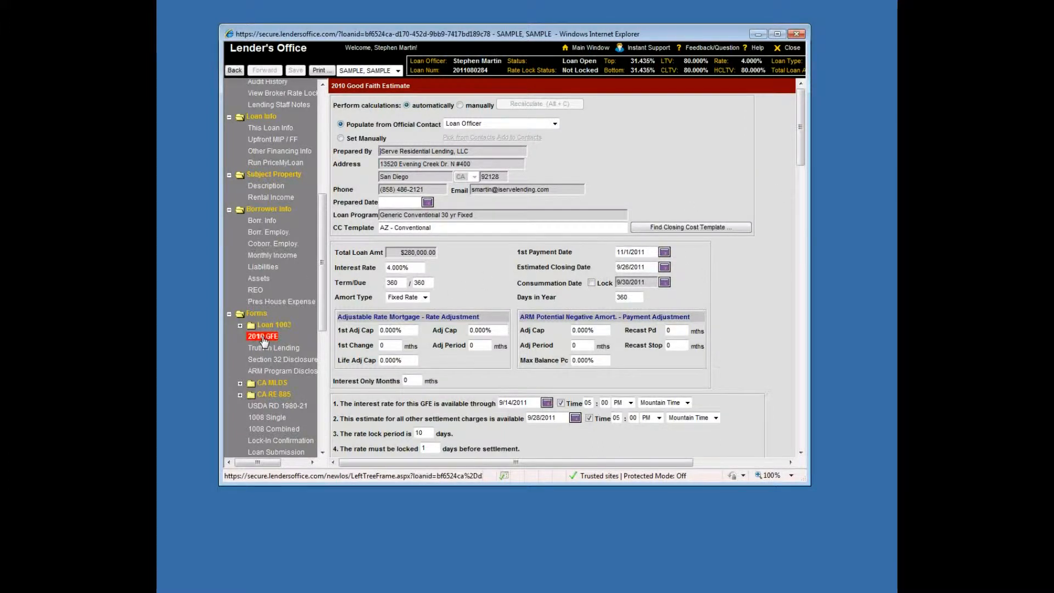
Review the 2010 Good Faith Estimate from the loan terms through the section 800 loan charges.
drag(800, 126, 800, 219)
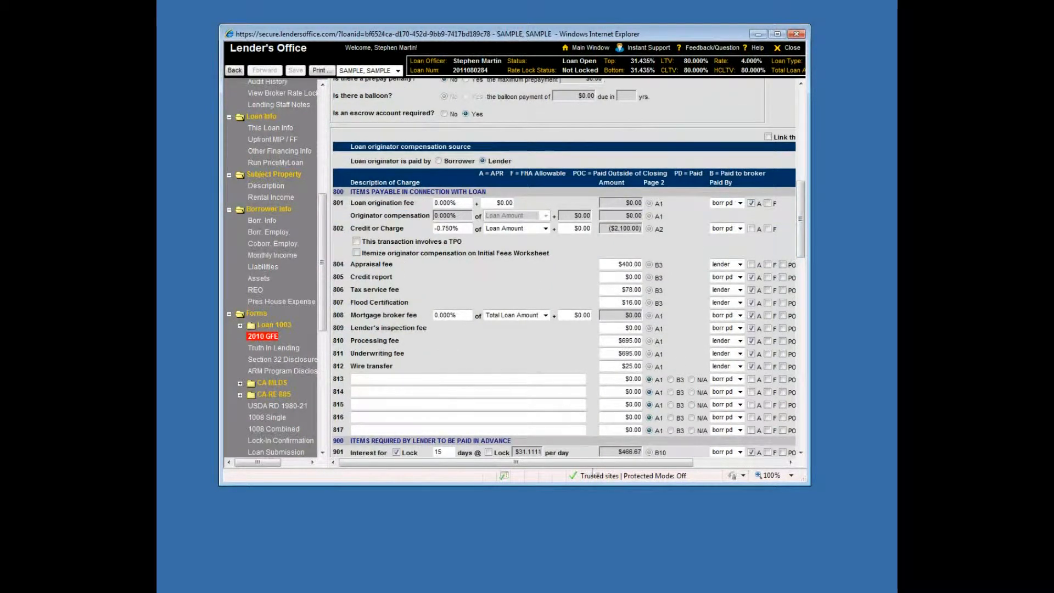
drag(617, 462, 507, 431)
drag(801, 236, 801, 199)
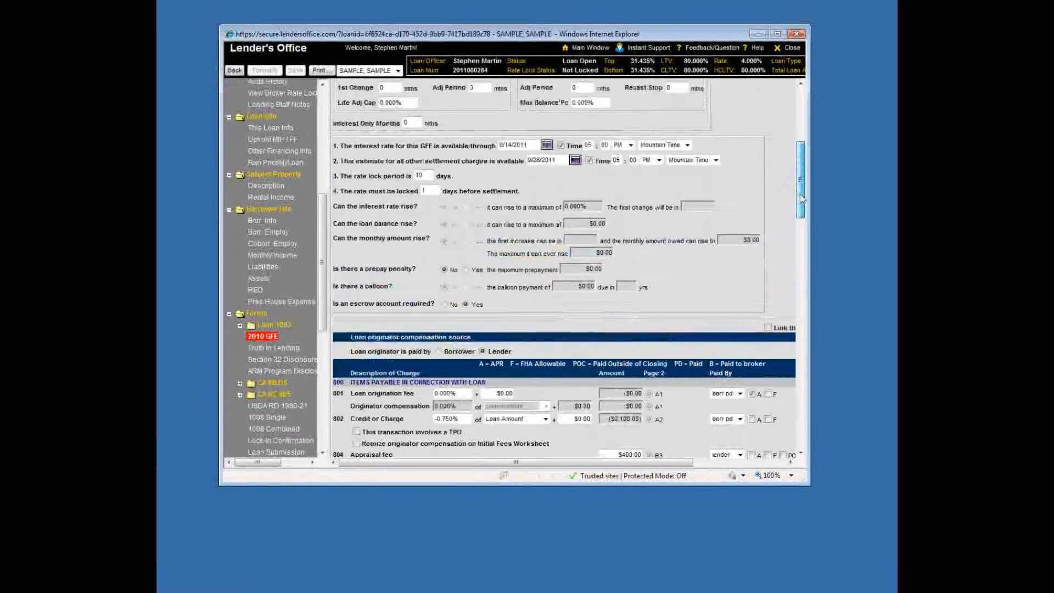
scroll(801, 198, down, 1)
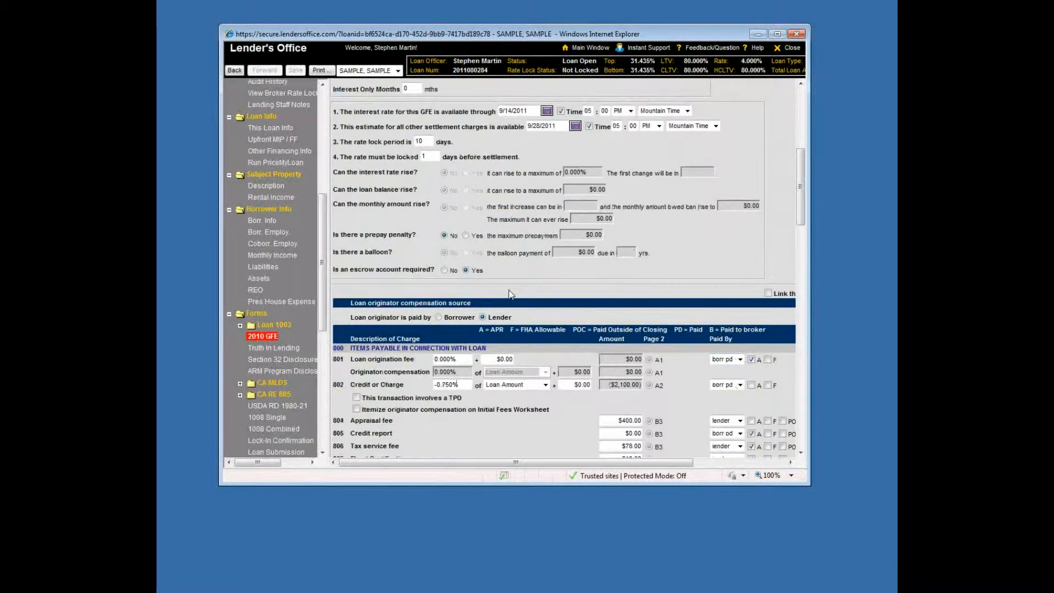
scroll(800, 187, up, 3)
scroll(800, 187, up, 6)
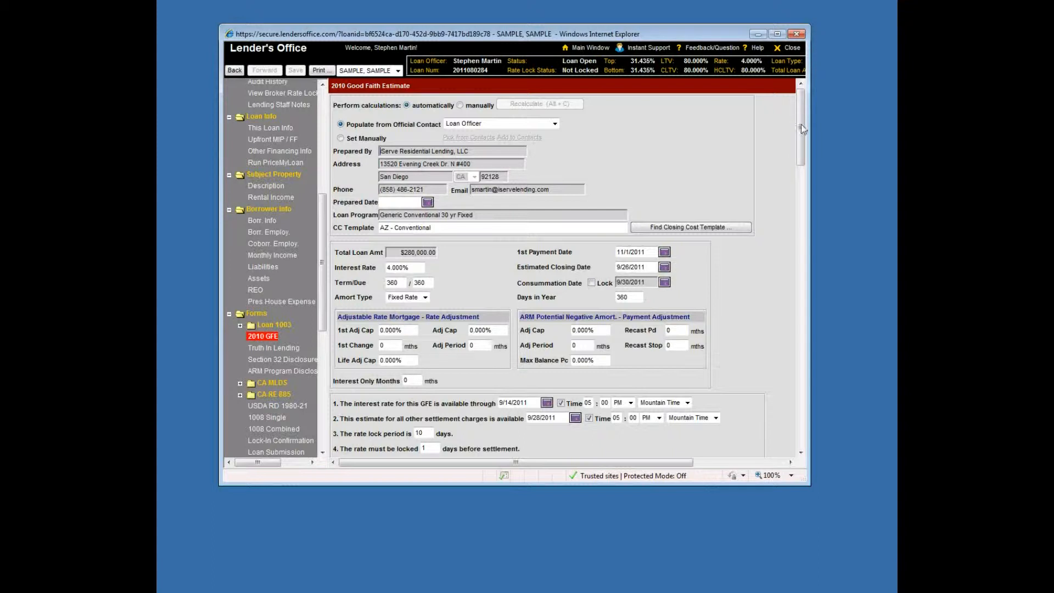
drag(801, 128, 801, 134)
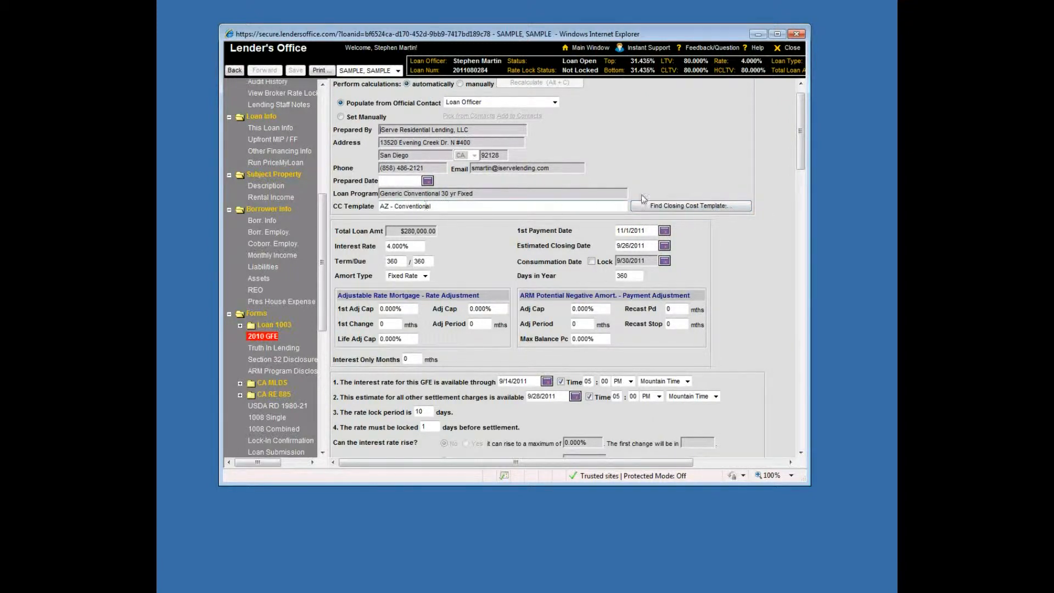
Apply the CA - Conventional closing cost template to the Good Faith Estimate.
click(720, 209)
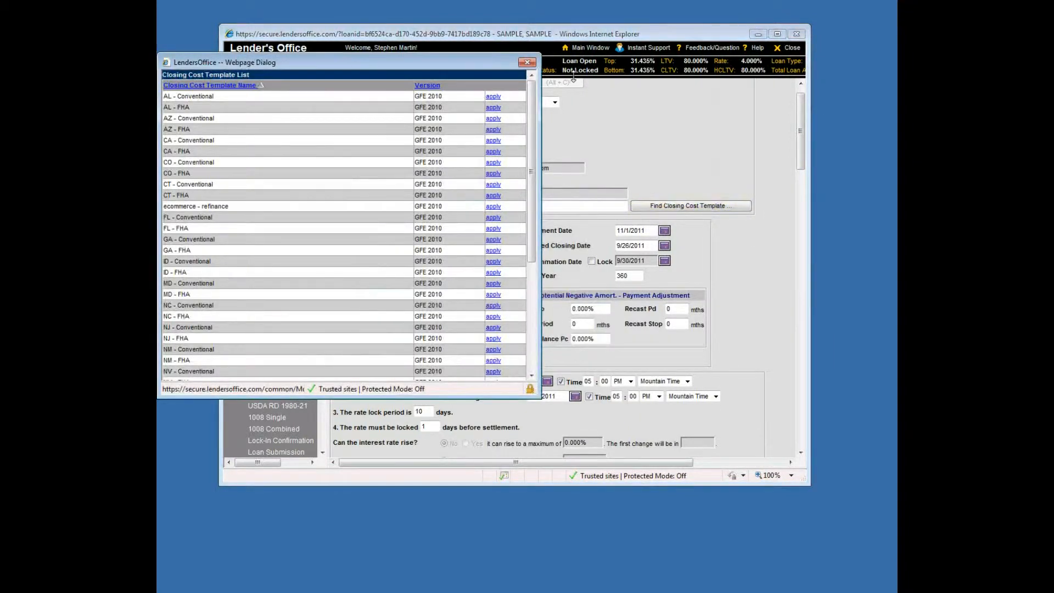
drag(426, 62, 562, 68)
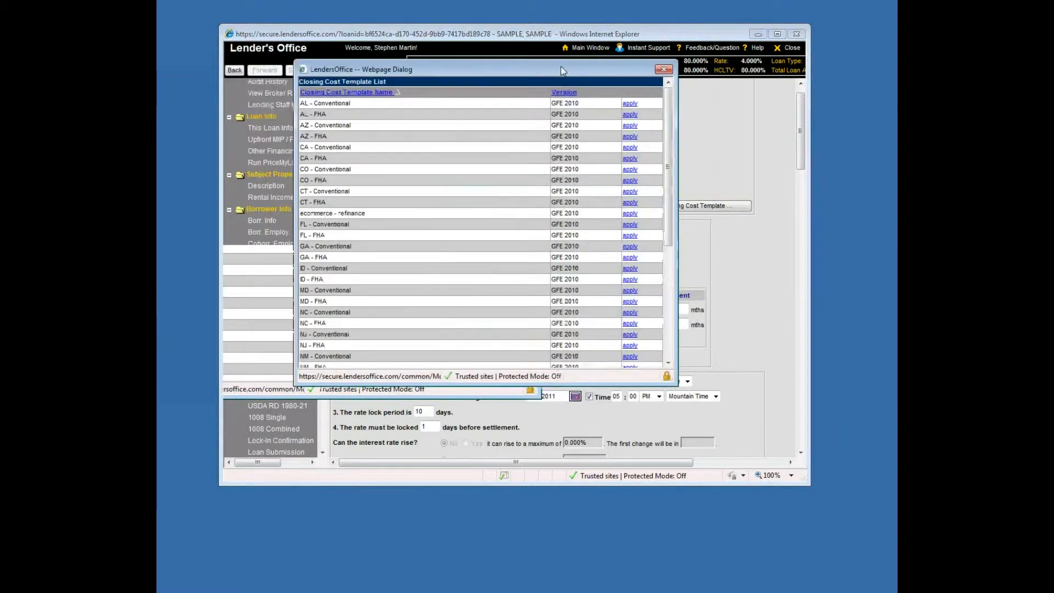
click(664, 69)
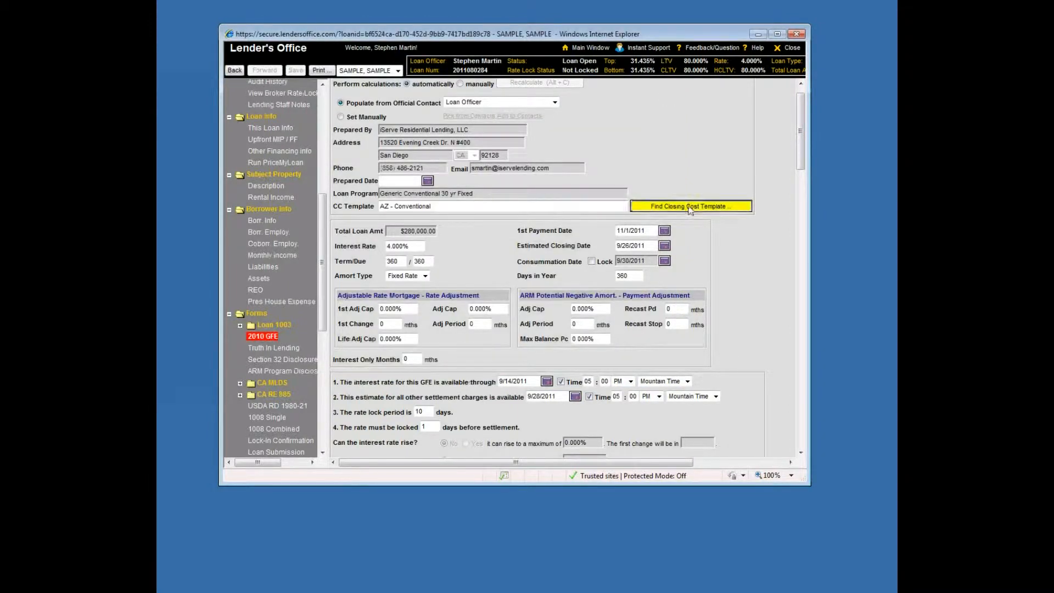
click(690, 208)
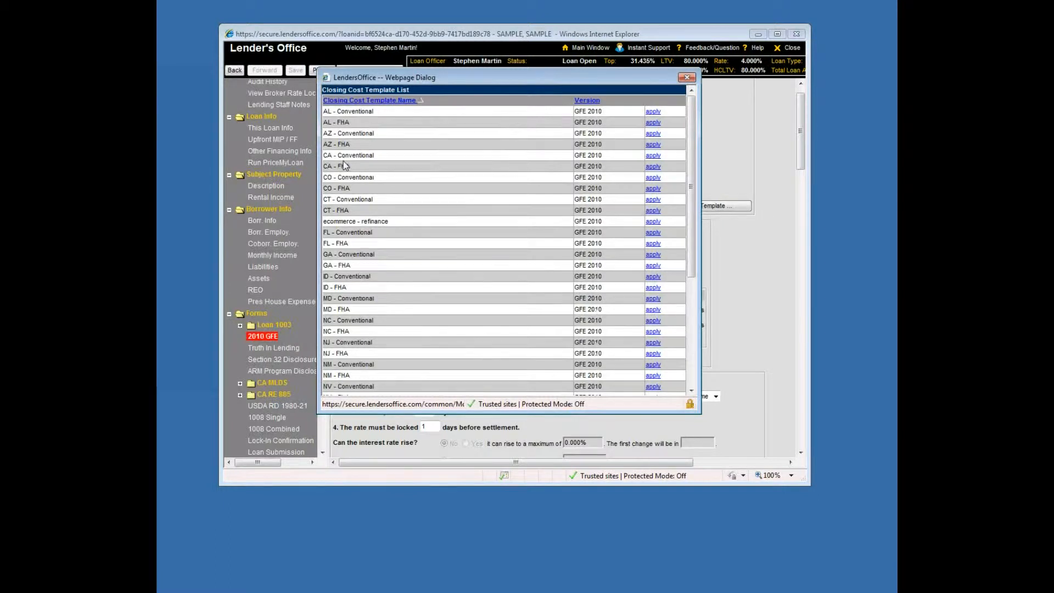
click(653, 156)
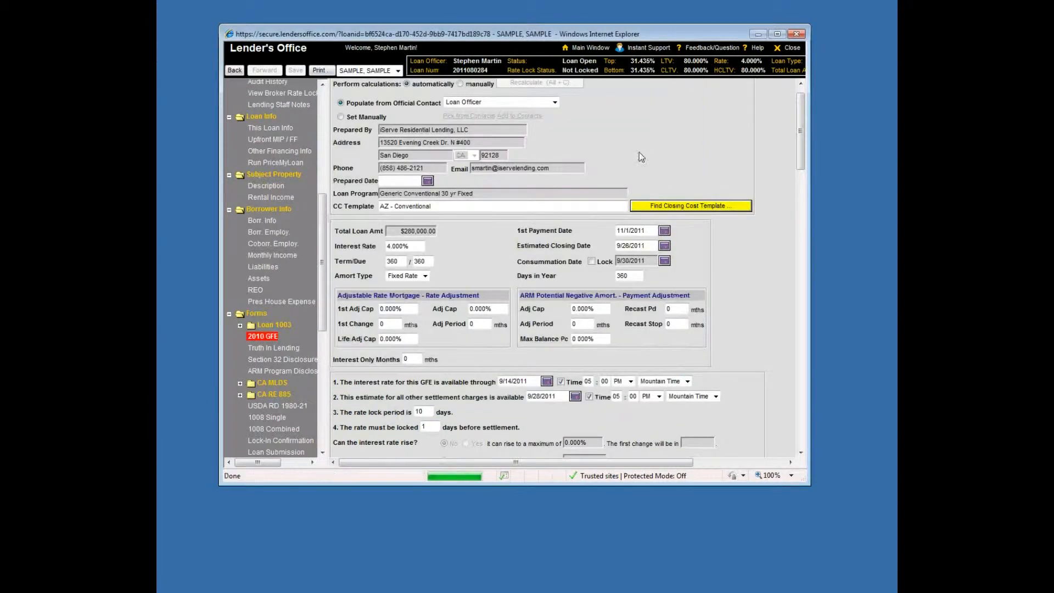
Check the processing and underwriting fees in section 800 of the estimate.
drag(800, 123, 799, 215)
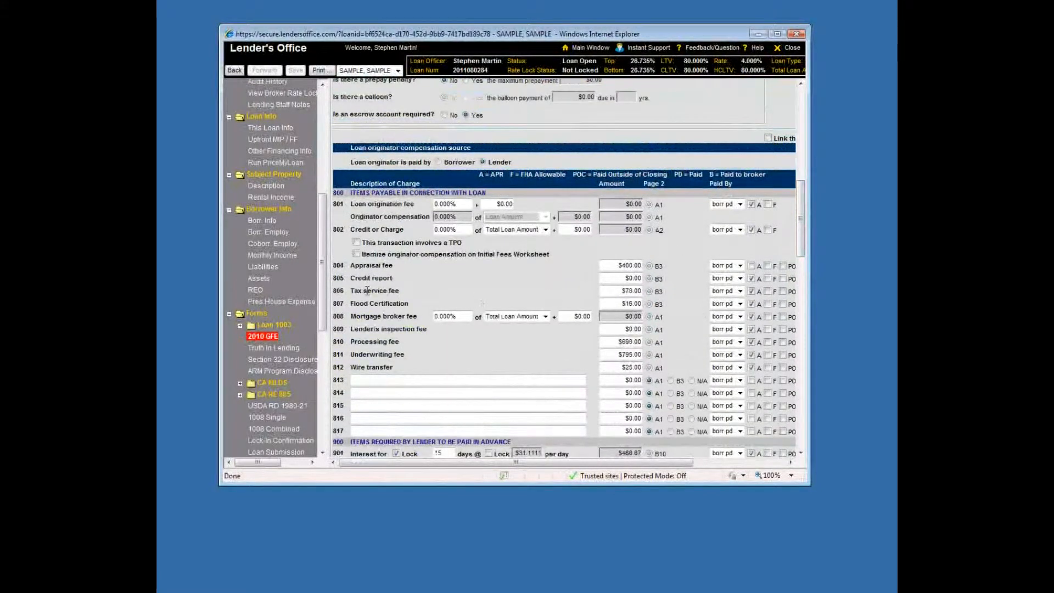
click(618, 344)
click(620, 355)
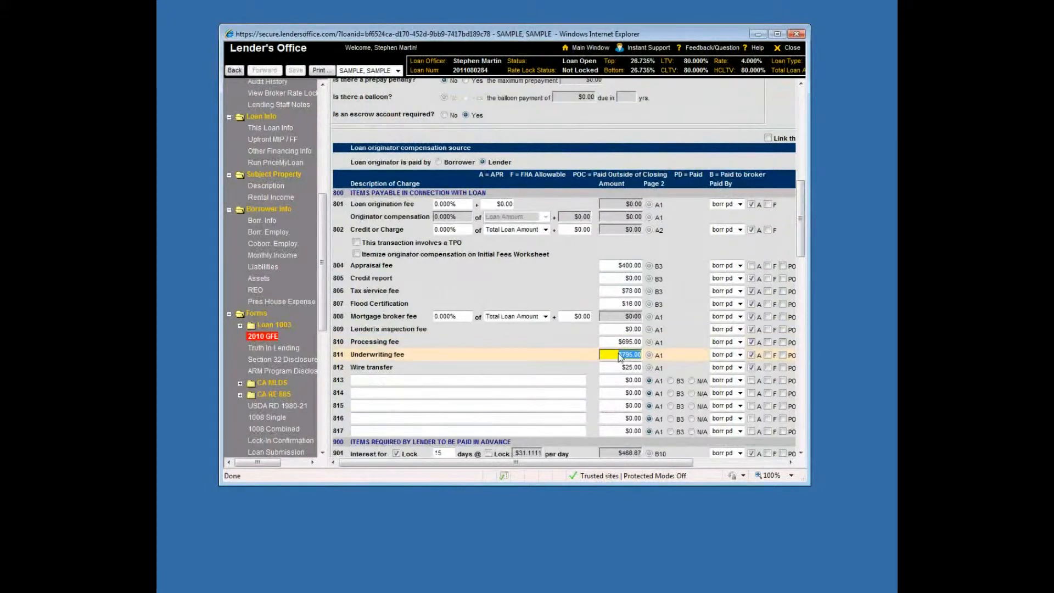
Apply the CA - FHA closing cost template and examine its section 800 and 900 charges.
drag(800, 218, 802, 143)
click(697, 147)
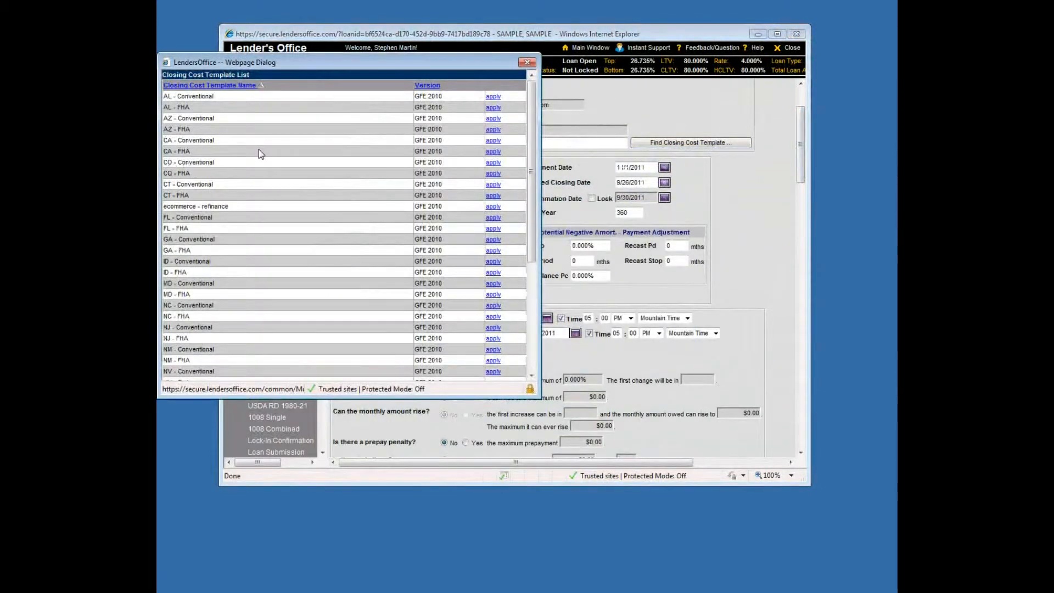
click(493, 154)
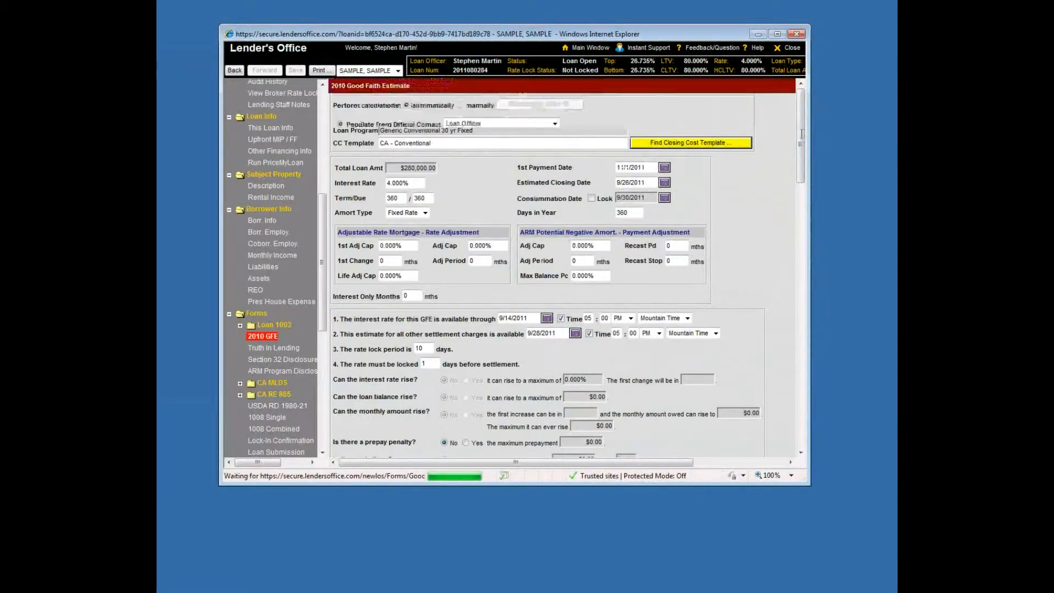
drag(801, 136, 800, 247)
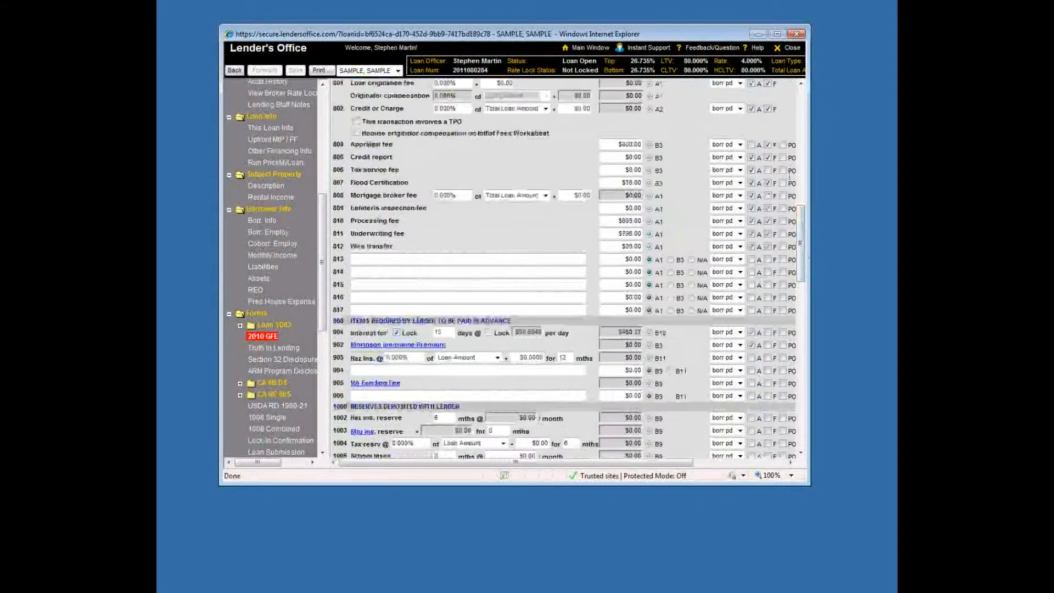
Reapply the CA - Conventional closing cost template in place of the FHA one.
drag(800, 246, 713, 204)
click(695, 228)
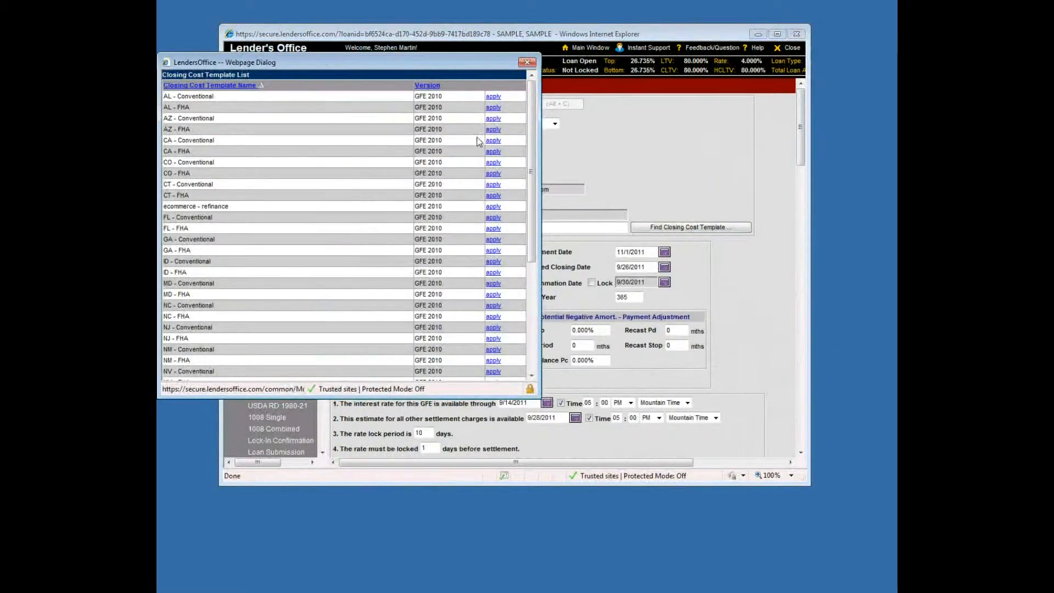
click(493, 151)
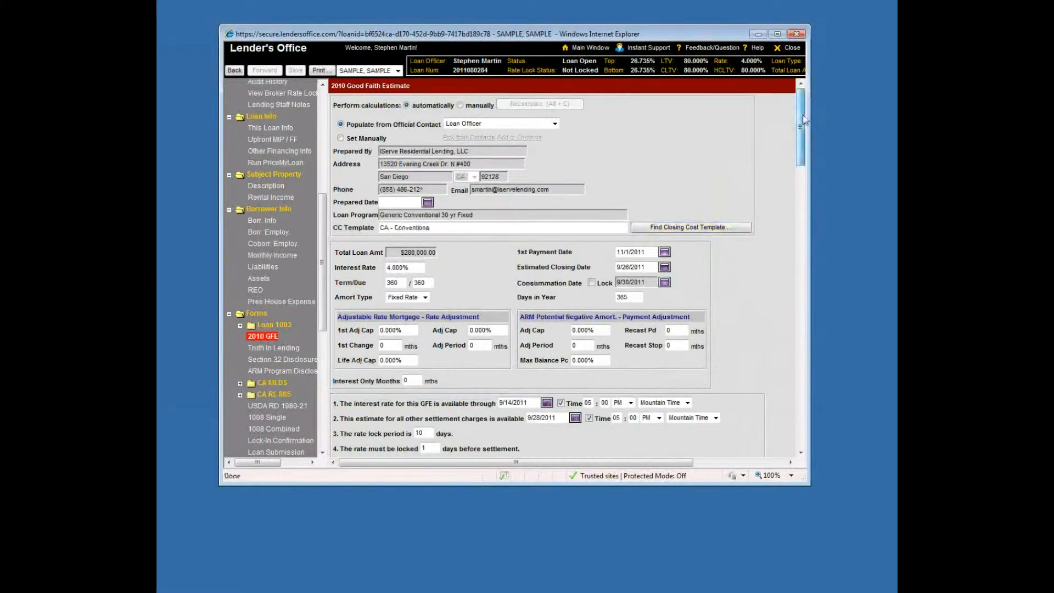
Check the days in year and the rate availability date, and choose Mountain Time for the interest rate's expiration.
drag(803, 120, 802, 144)
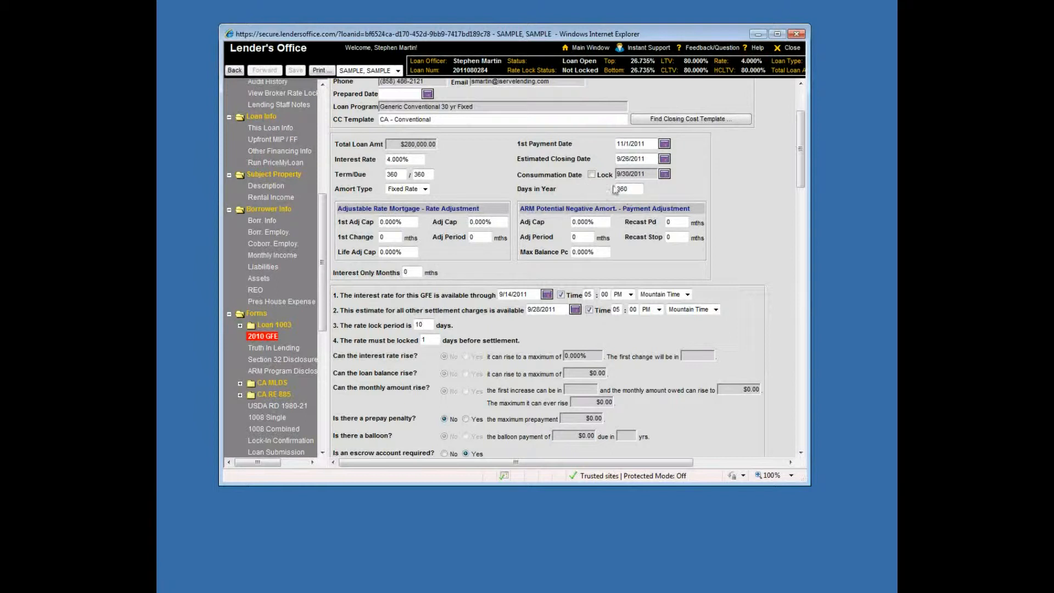
click(631, 188)
drag(802, 153, 799, 173)
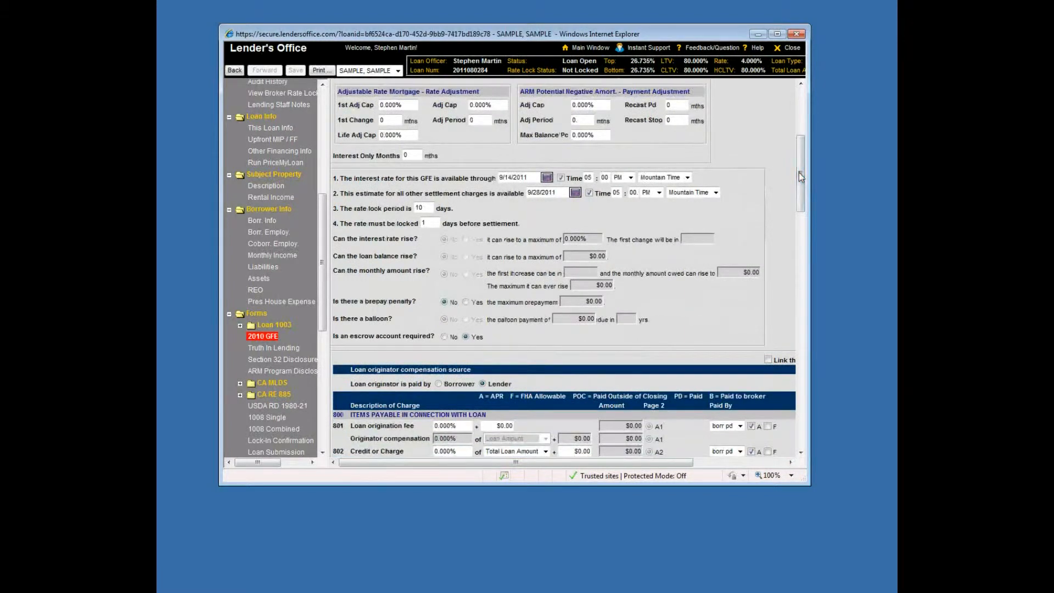
click(513, 176)
click(686, 178)
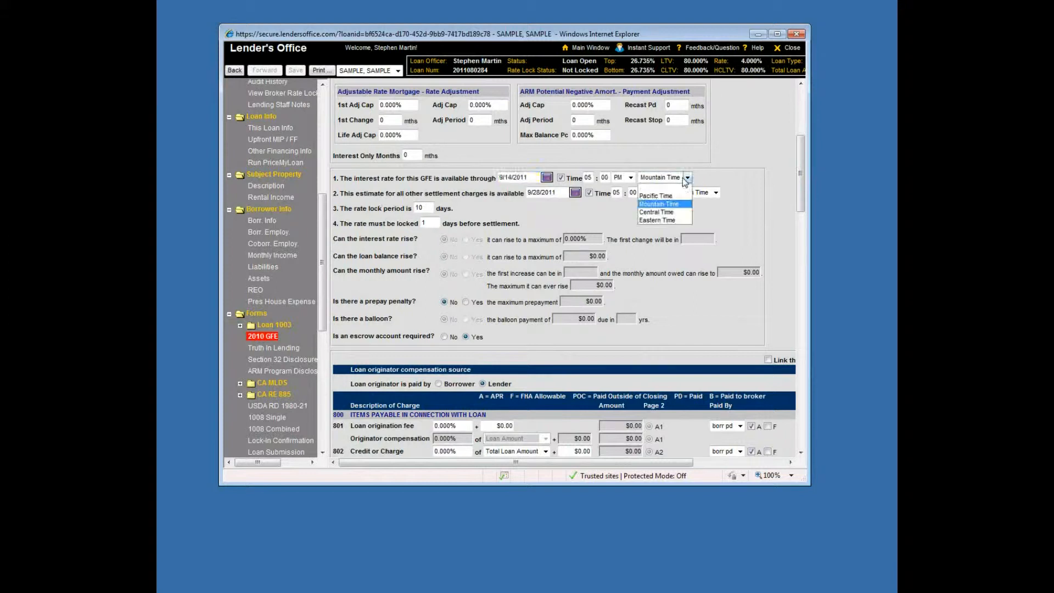
click(680, 204)
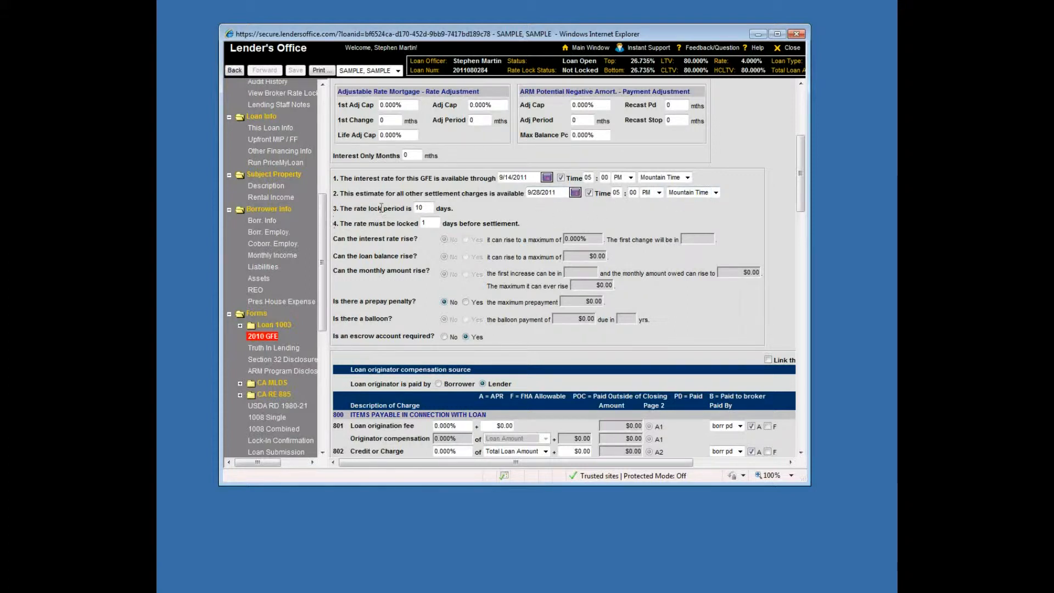
Check the rate lock period and set the rate to be locked 1 day before settlement.
click(419, 208)
click(433, 223)
key(Tab)
click(434, 224)
key(BackSpace)
text(1)
Set the line 802 Credit or Charge to 1% of the total loan amount.
drag(800, 180, 799, 232)
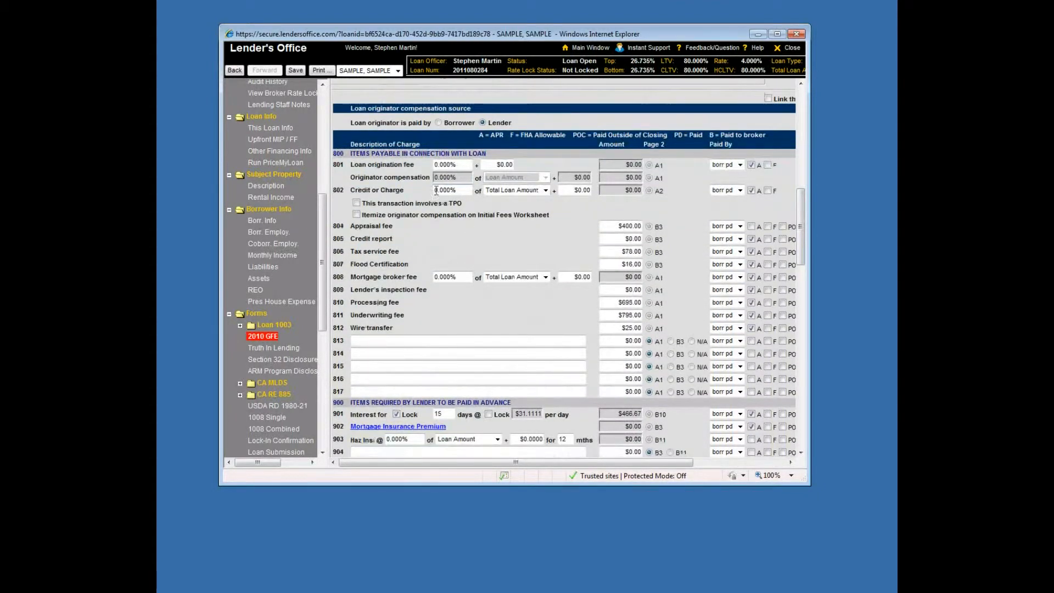
click(460, 190)
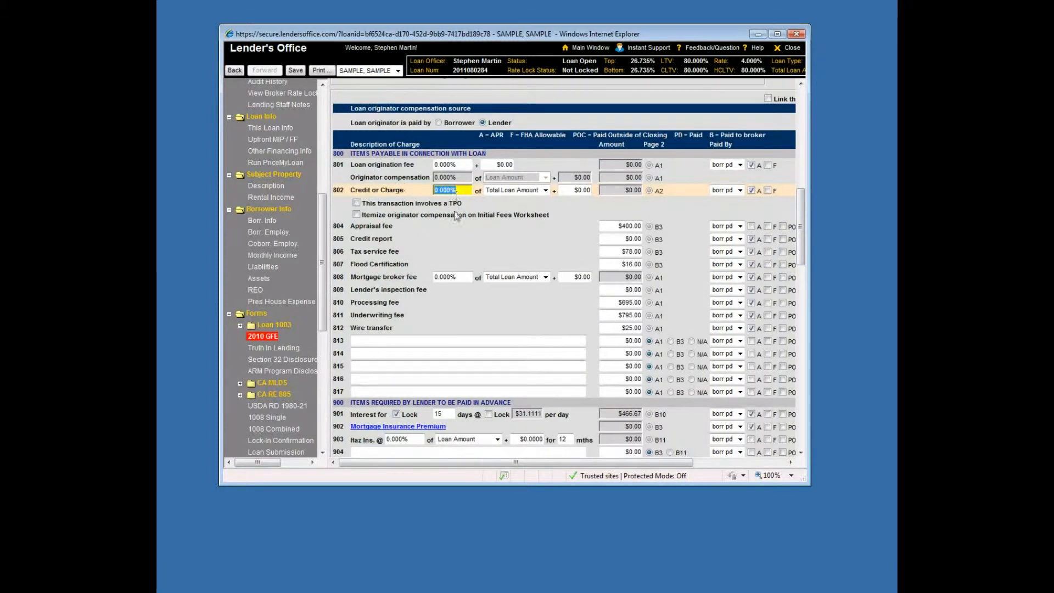
text(1)
key(Tab)
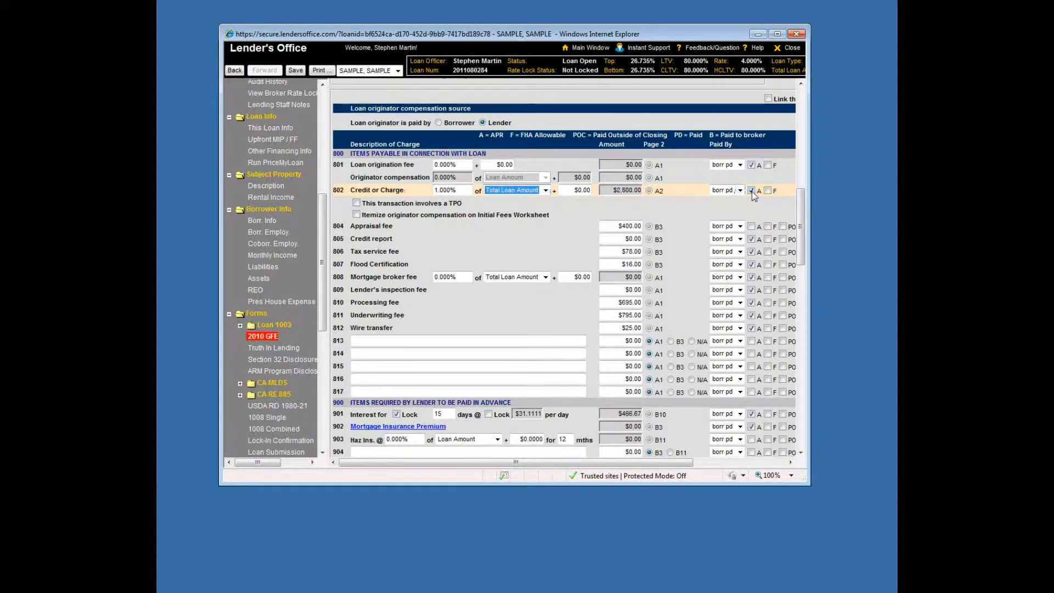
Set the line 802 Credit or Charge to -0.75% of the total loan amount and clear its APR flag.
click(453, 190)
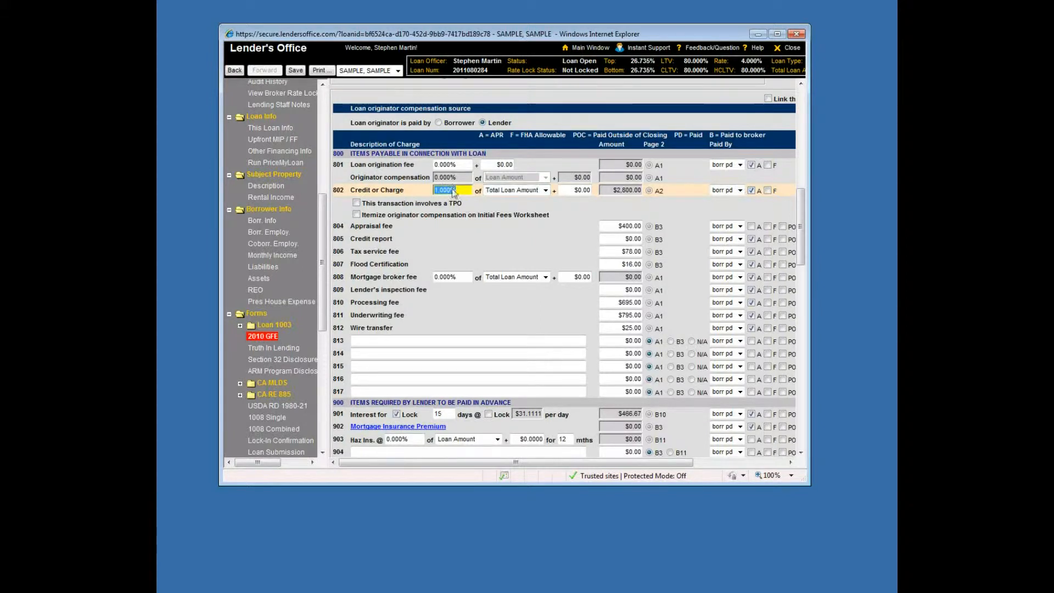
text(-0.75)
key(Tab)
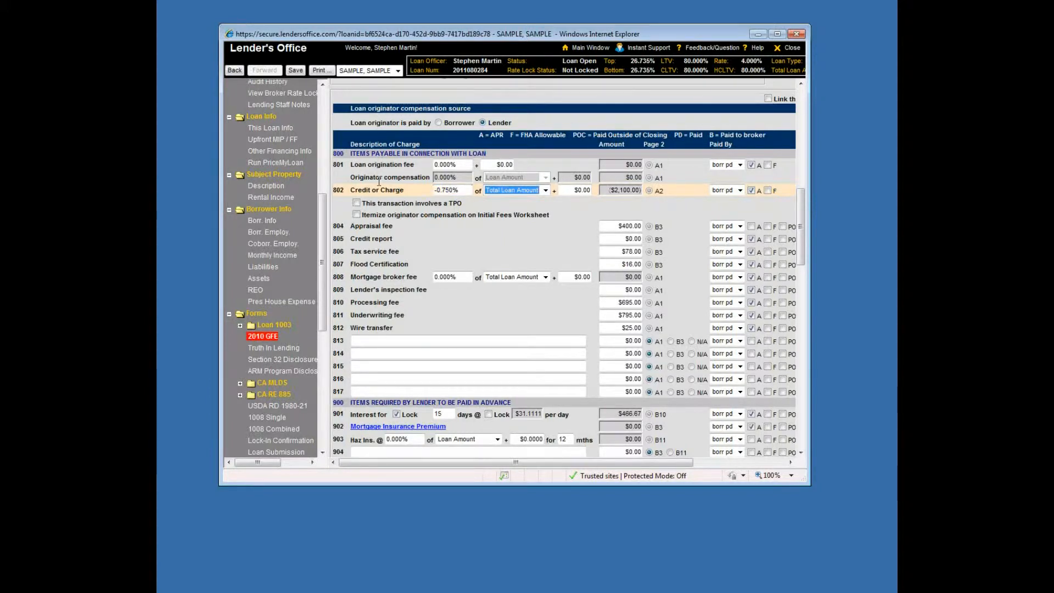
click(752, 190)
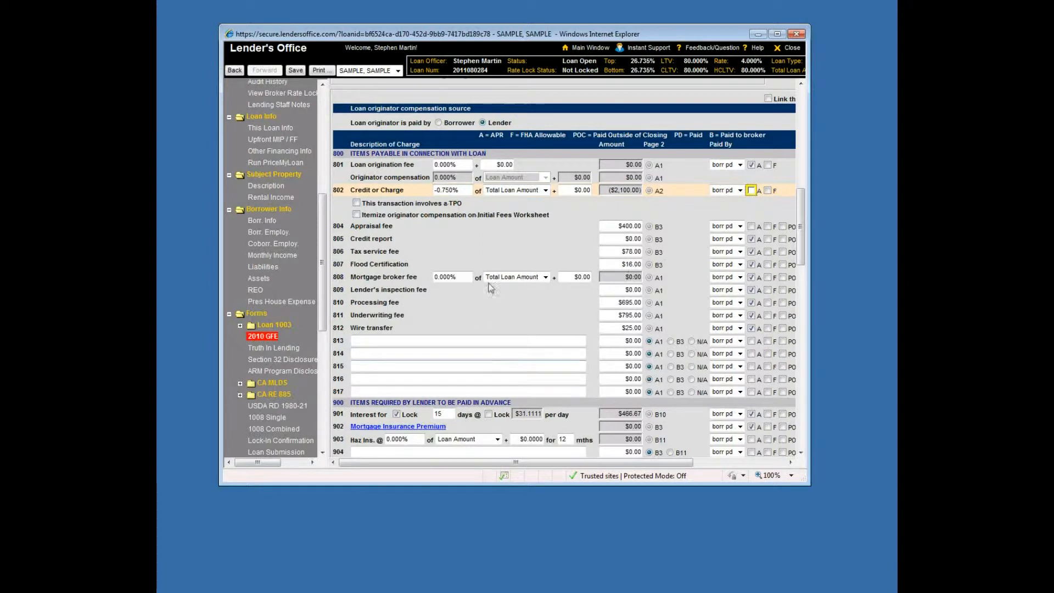
click(537, 233)
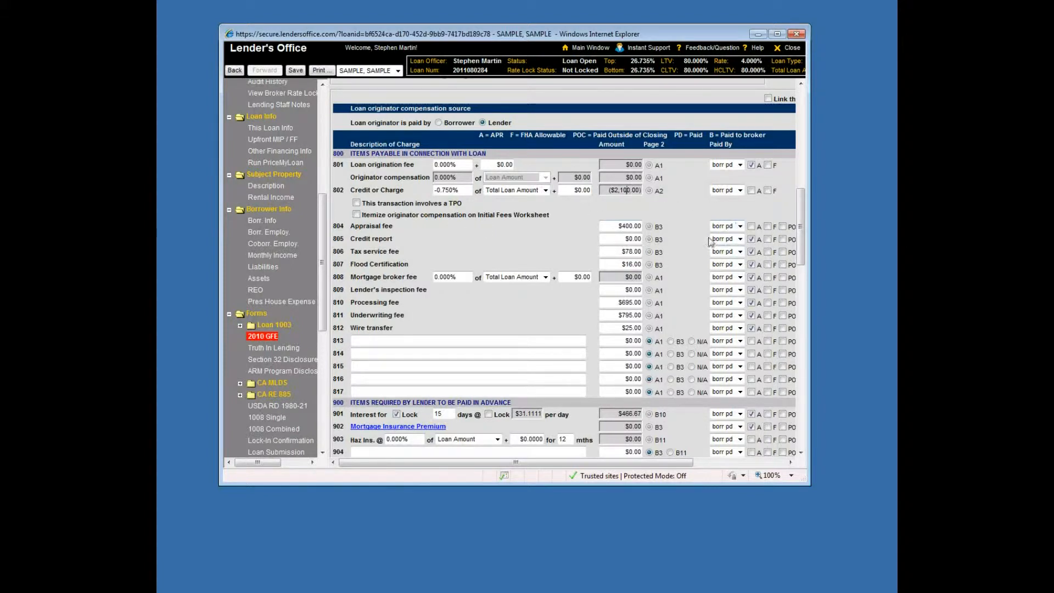
Set the appraisal fee, tax service fee and flood certification as paid by the lender.
click(736, 226)
click(720, 253)
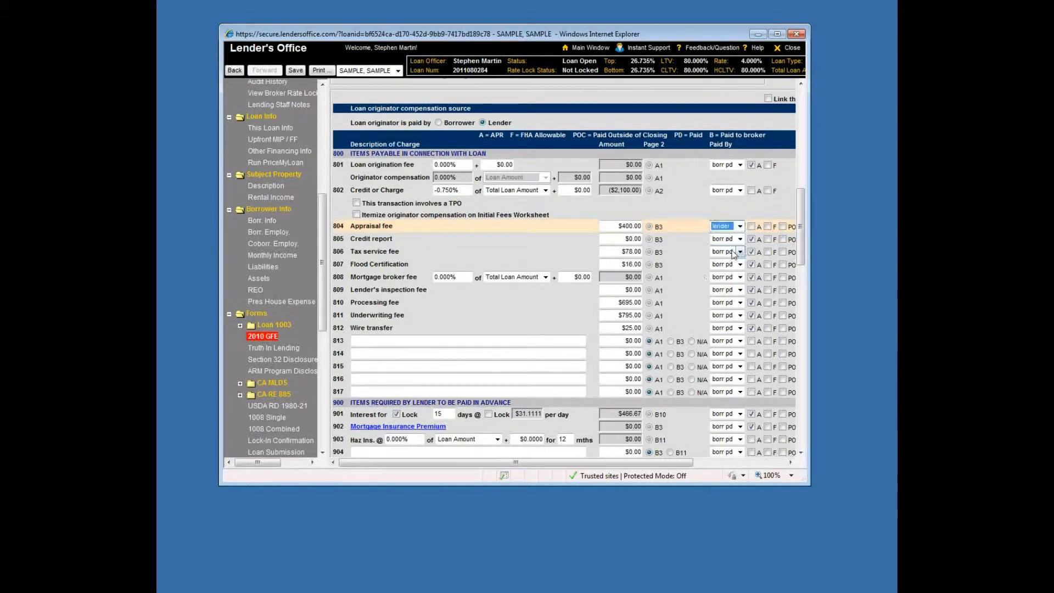
click(736, 252)
click(736, 278)
click(738, 264)
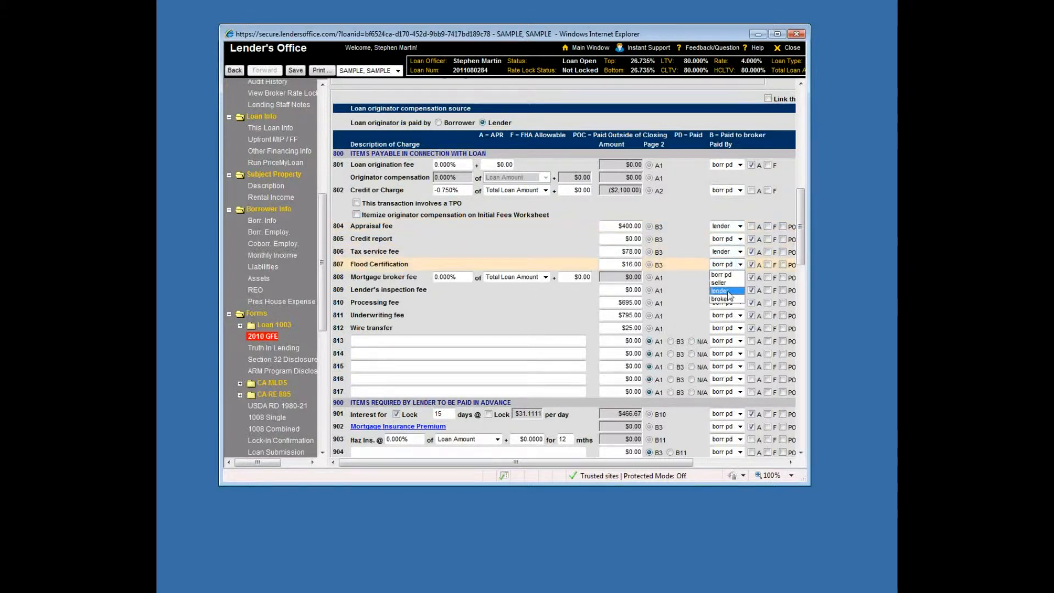
click(724, 291)
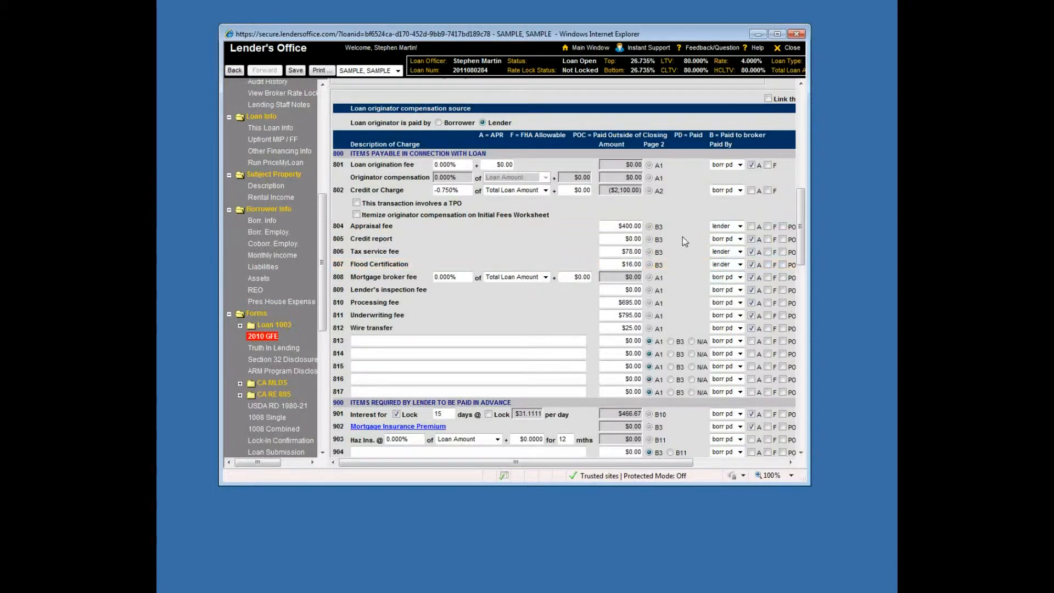
Check the line 802 credit amount, then try to open the Truth in Lending form and cancel the save prompt.
click(610, 191)
click(459, 221)
drag(801, 218, 800, 113)
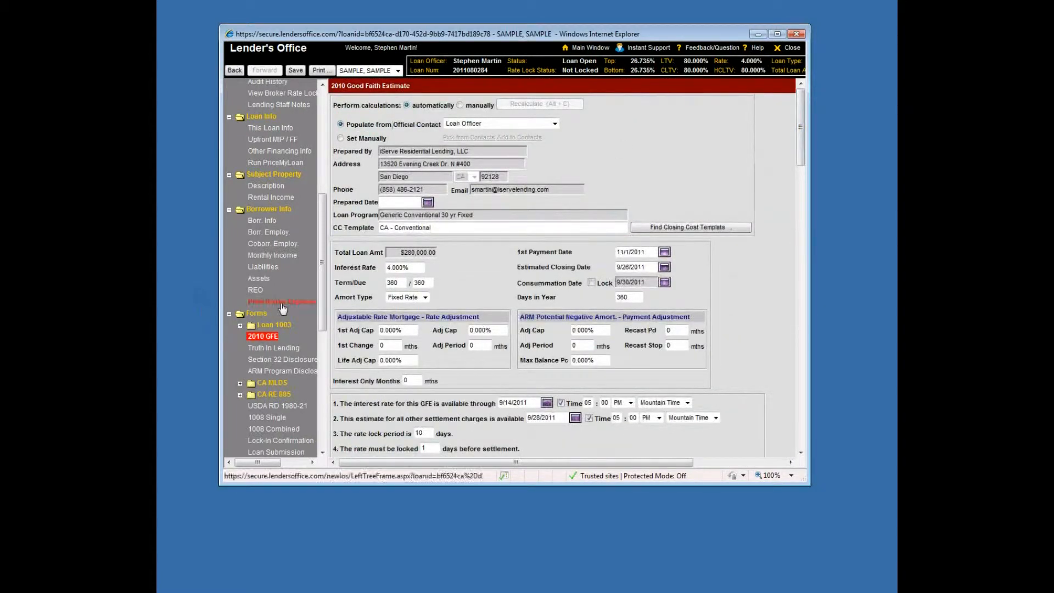
click(283, 348)
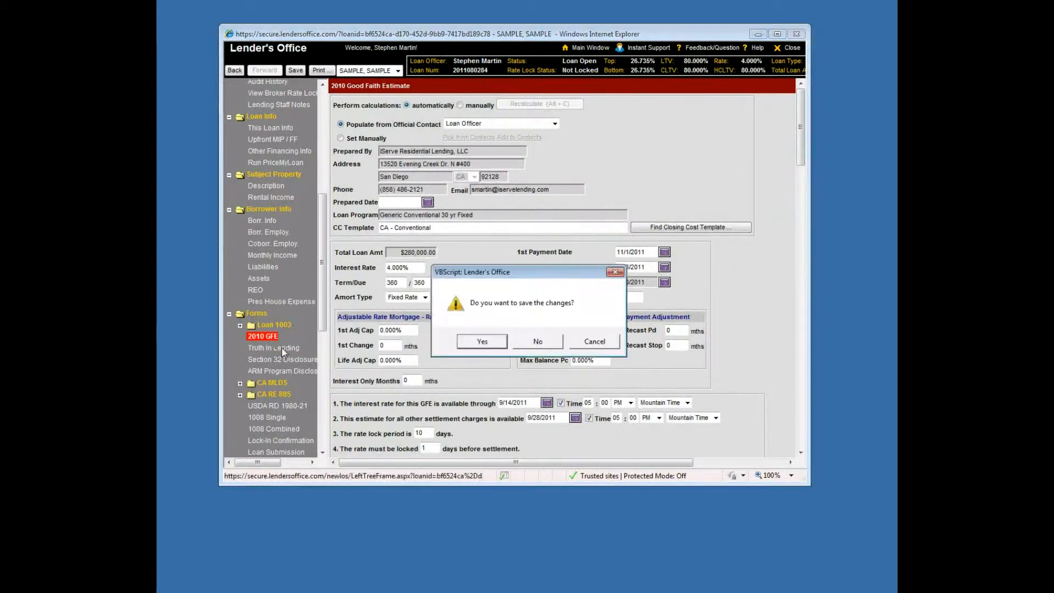
click(585, 341)
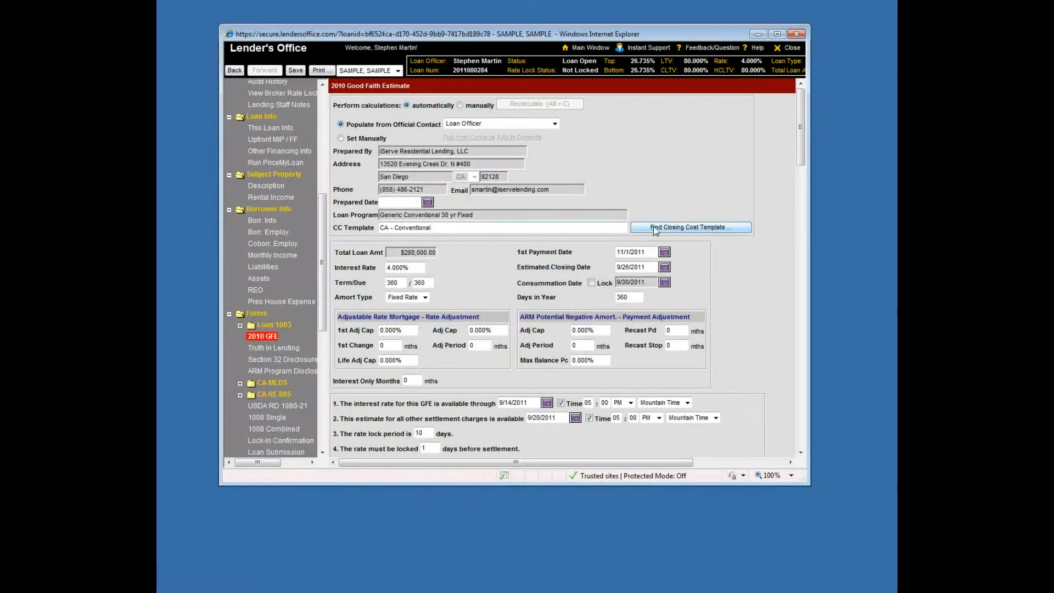
Save the pending changes and reapply the CA - Conventional closing cost template to the 2010 Good Faith Estimate.
click(653, 229)
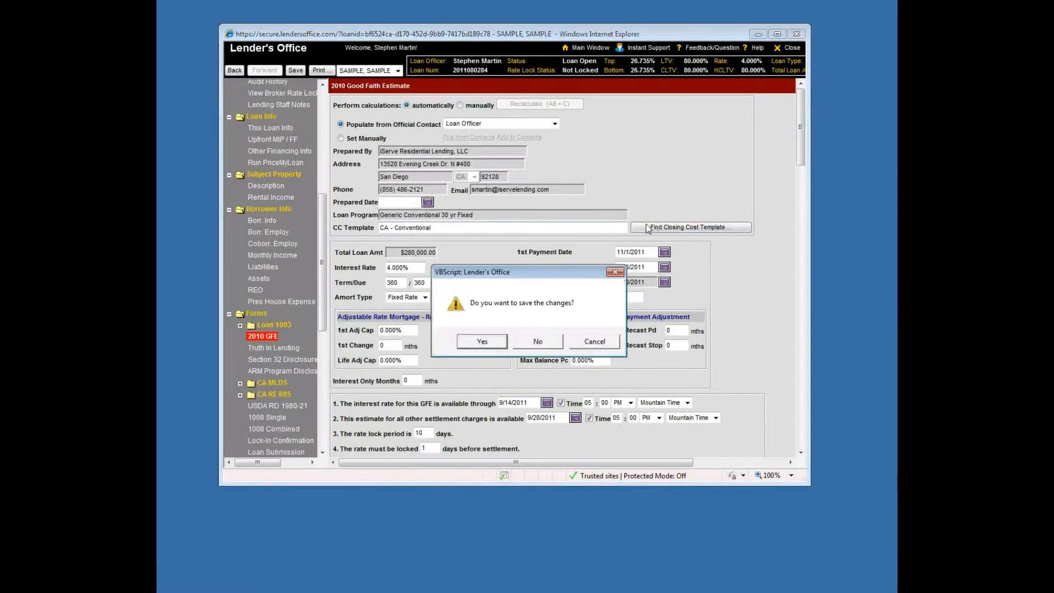
click(483, 341)
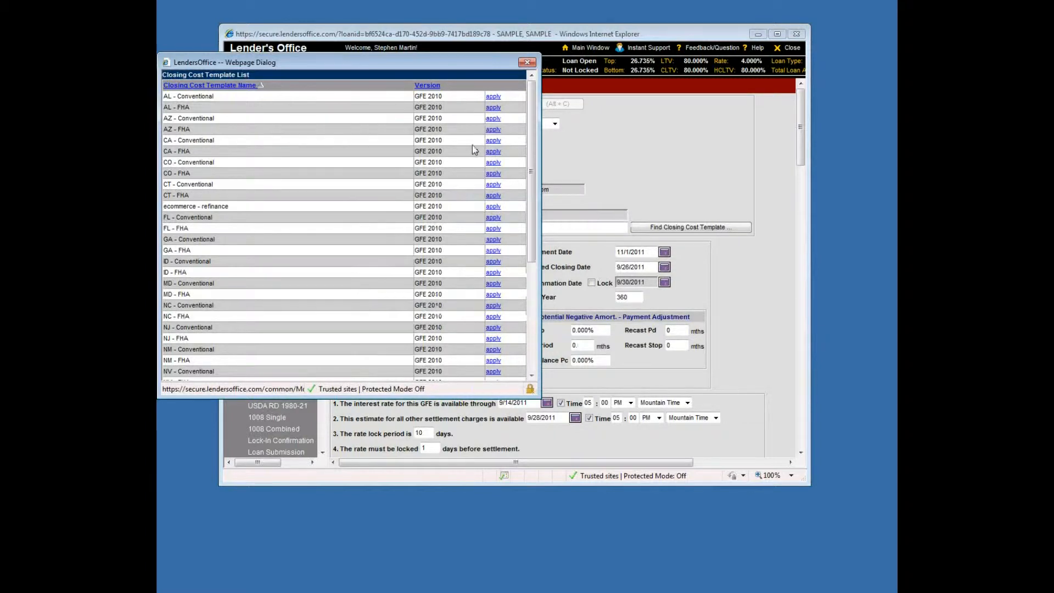
click(493, 140)
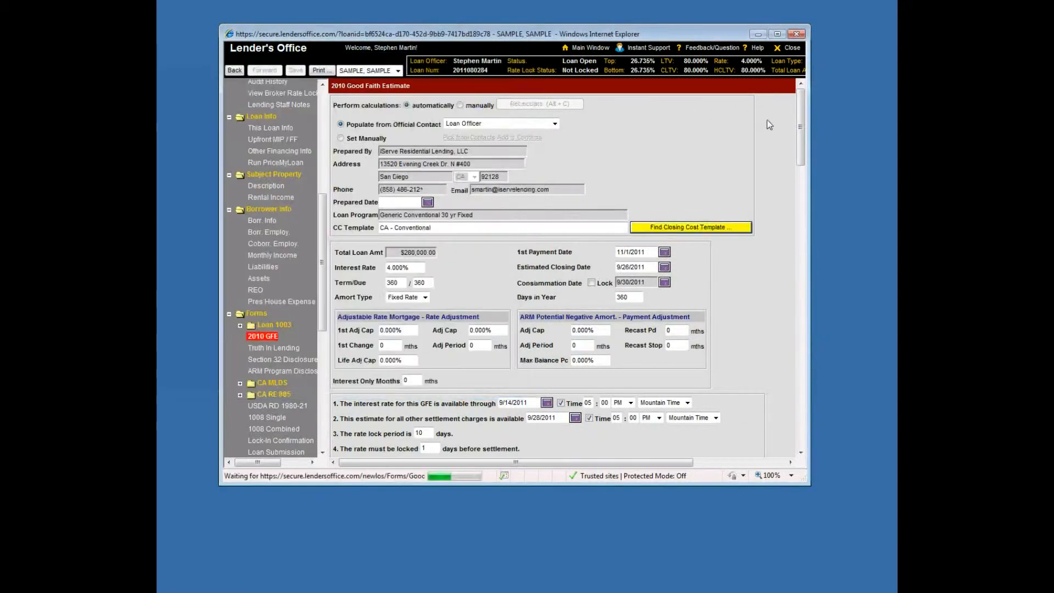
Set the line 1102 Closing/Escrow Fee and line 1104 Lender's title insurance to $1,000 each, and save the estimate.
drag(801, 137, 791, 291)
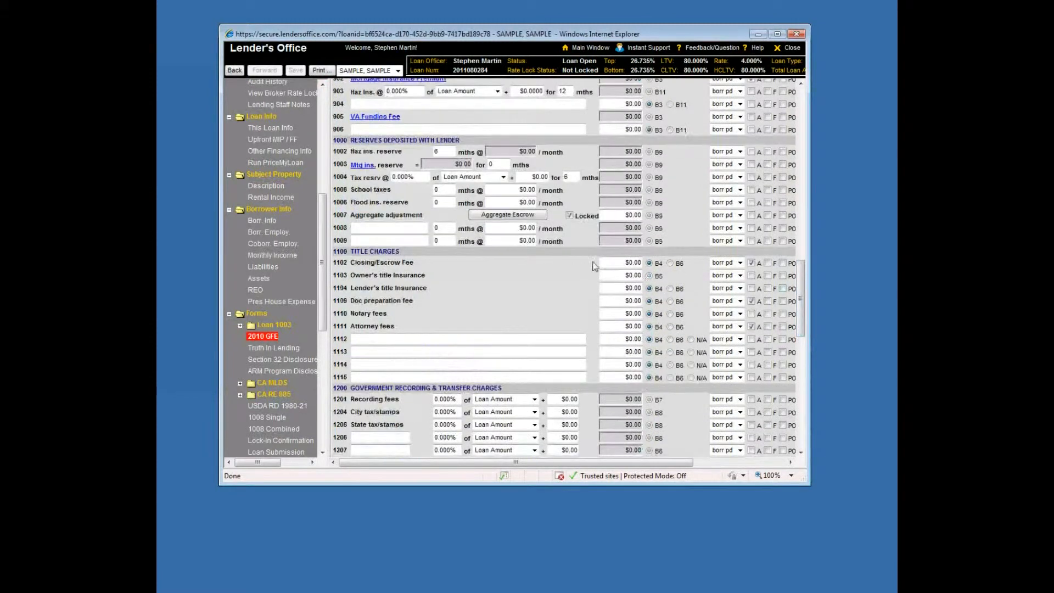
click(616, 263)
text(1000)
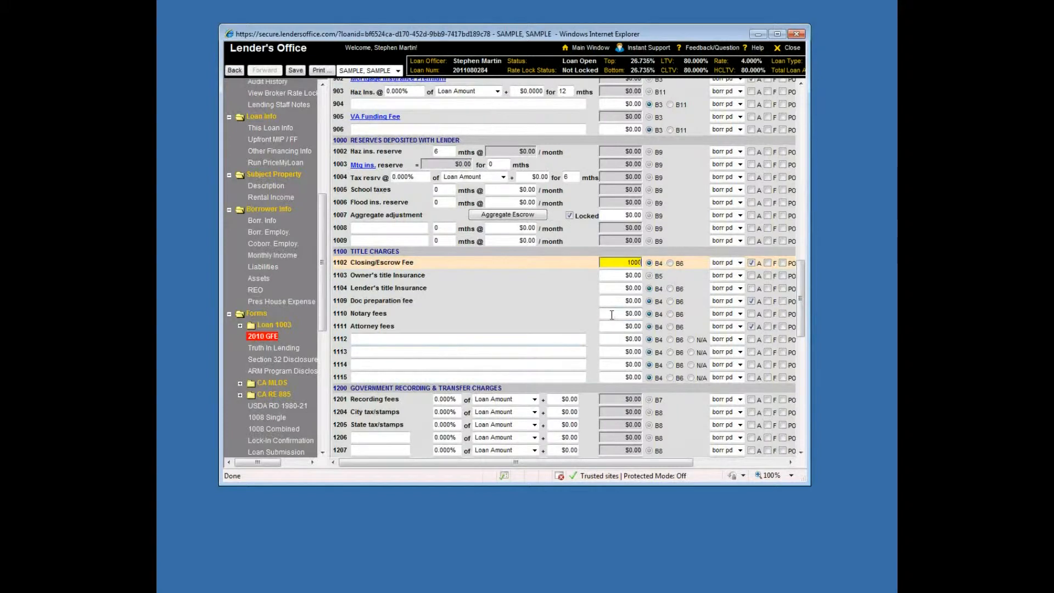
click(614, 288)
text(1000)
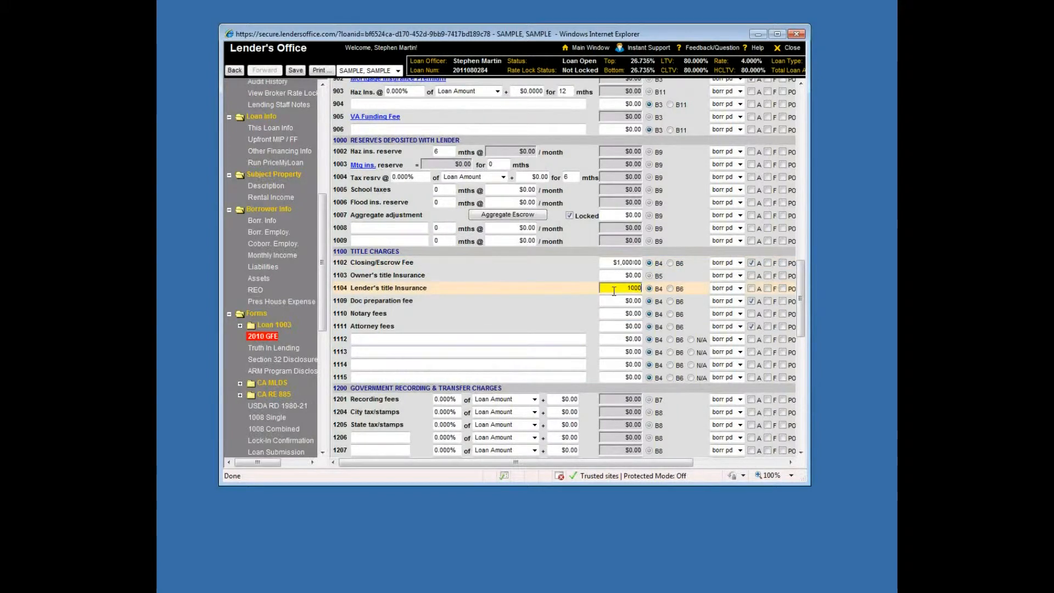
click(549, 274)
click(292, 71)
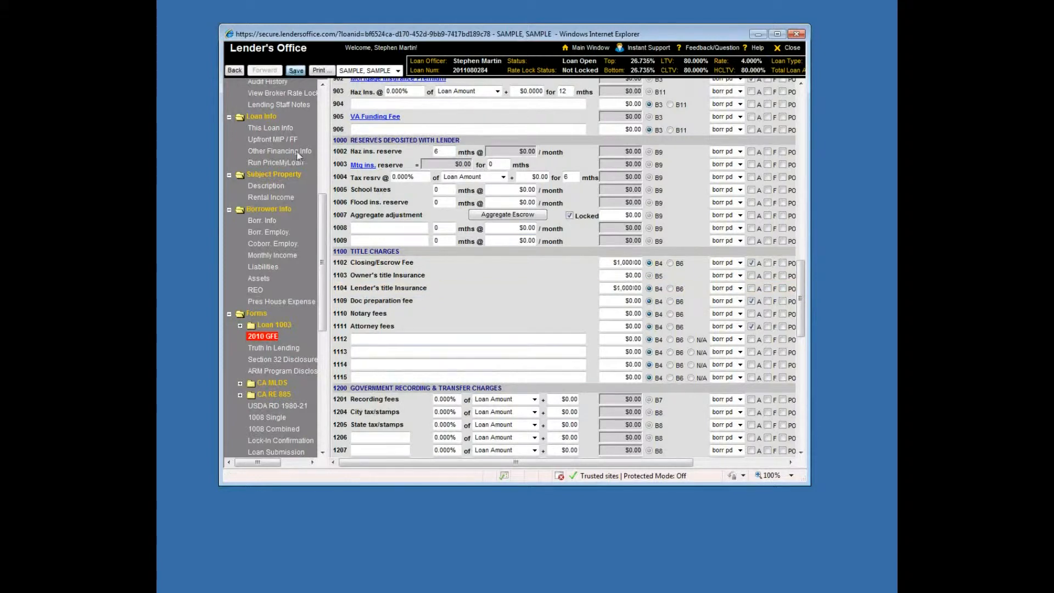
Open the Truth in Lending form and set the GFE Prepared Date to 9/14/2011.
click(285, 346)
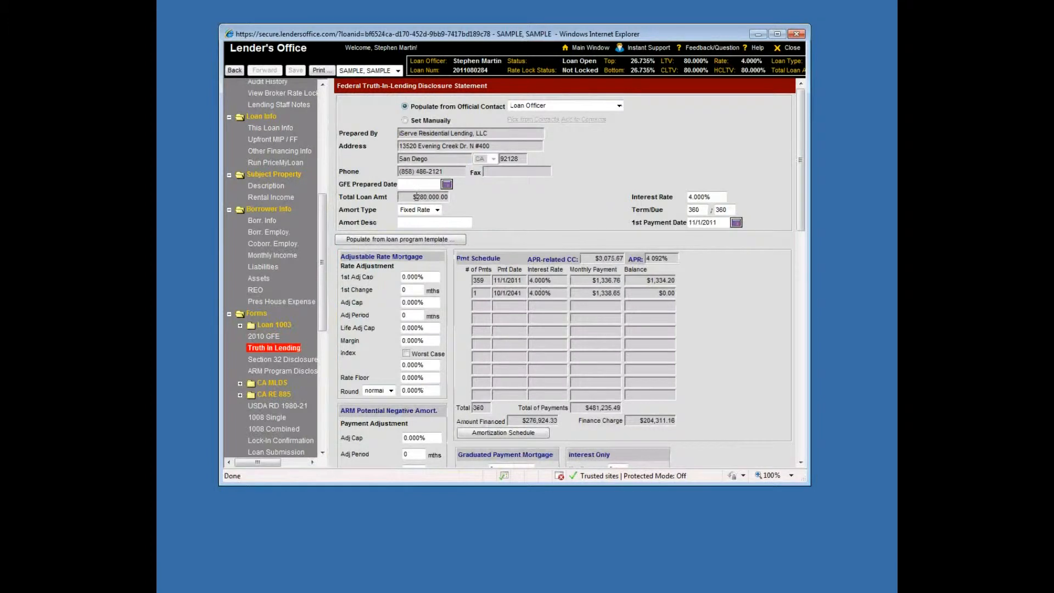
click(400, 185)
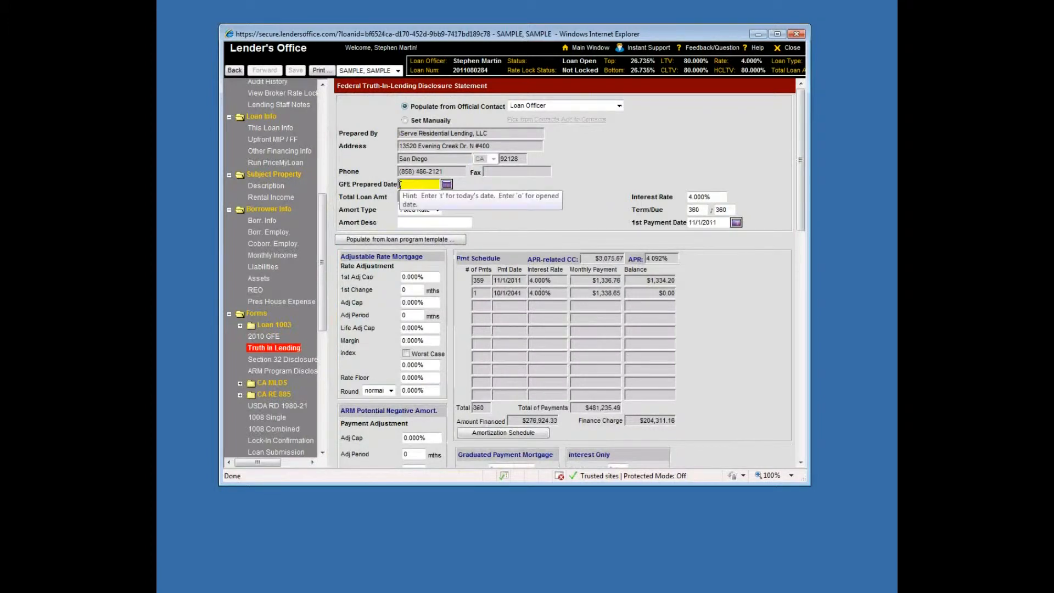
text(09/14/201)
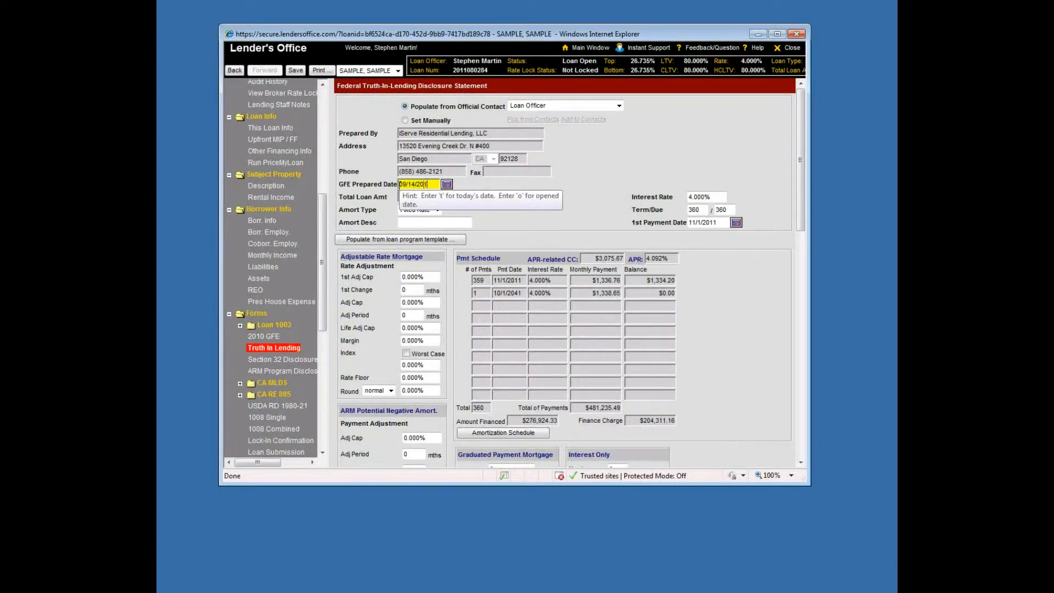
text(1)
key(Tab)
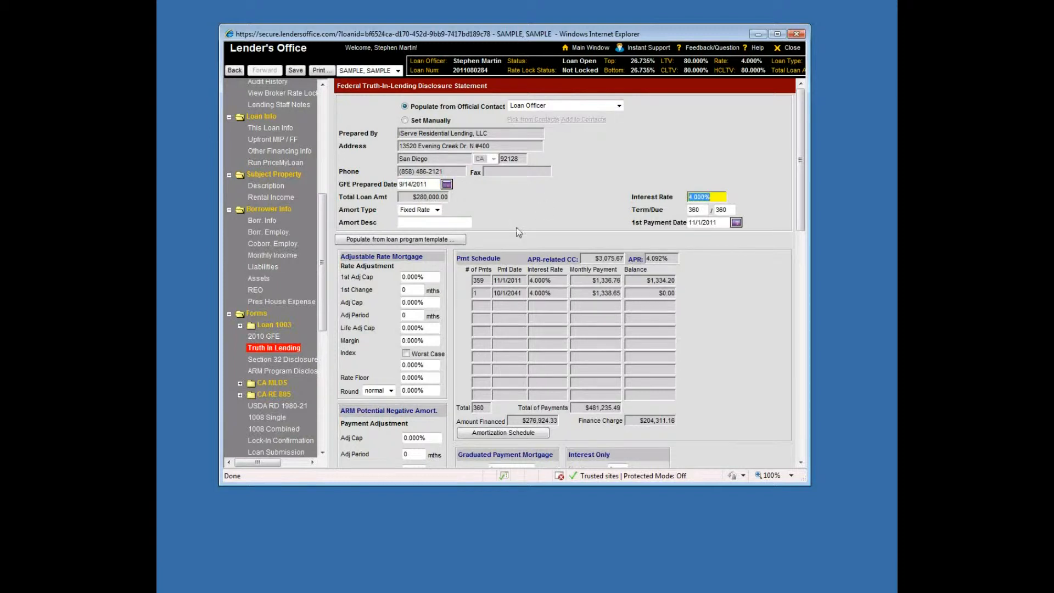
Set the amortization type to ARM with the description 5/1 ARM.
click(427, 213)
click(414, 228)
click(440, 222)
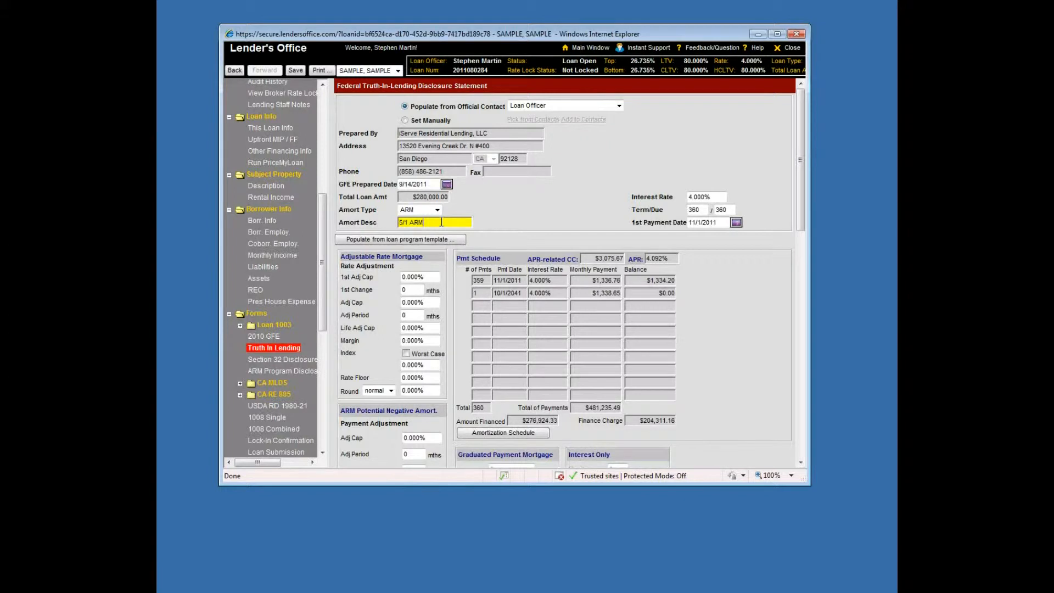
key(Tab)
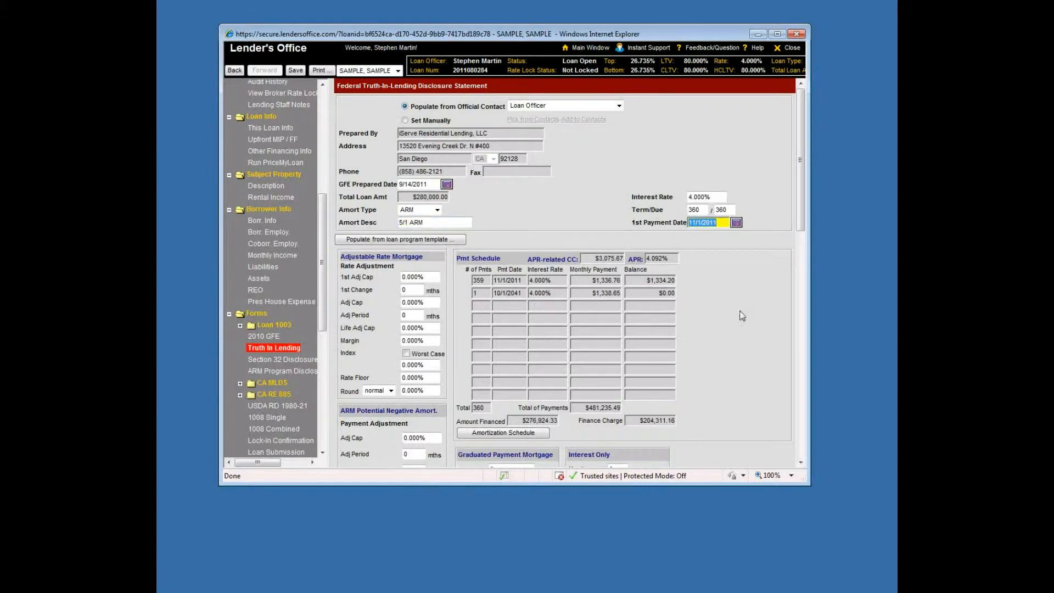
click(703, 223)
click(522, 215)
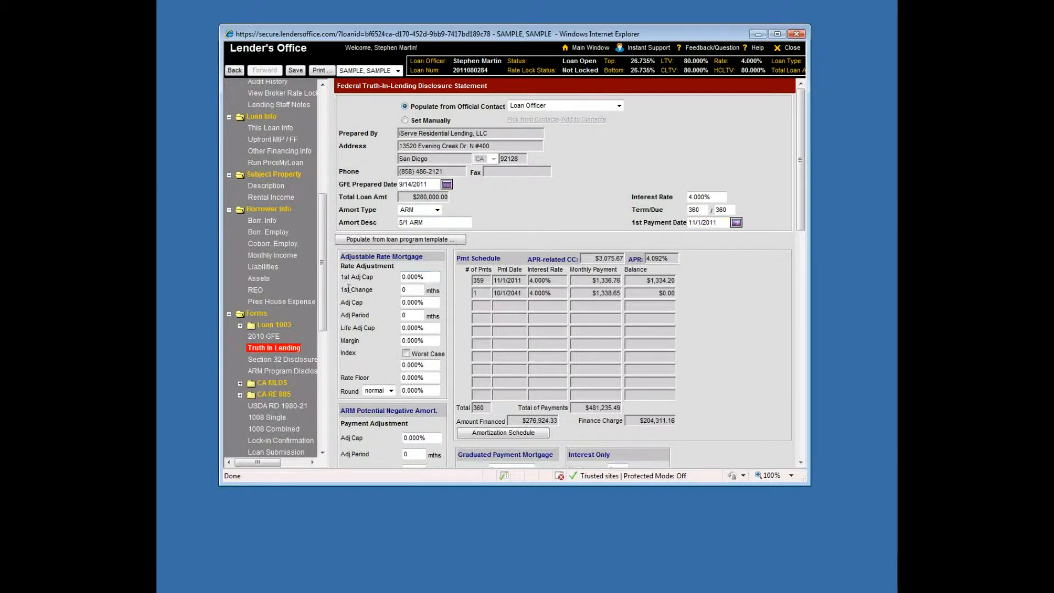
Populate the Truth in Lending form from the Generic Conventional 5/1 ARM loan program template.
click(426, 240)
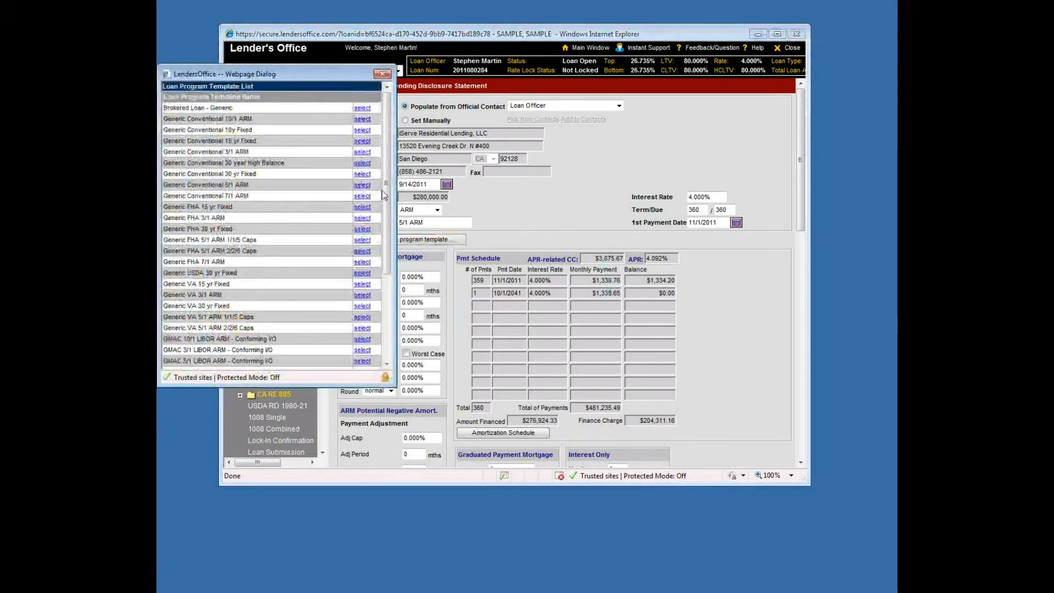
drag(322, 80, 474, 88)
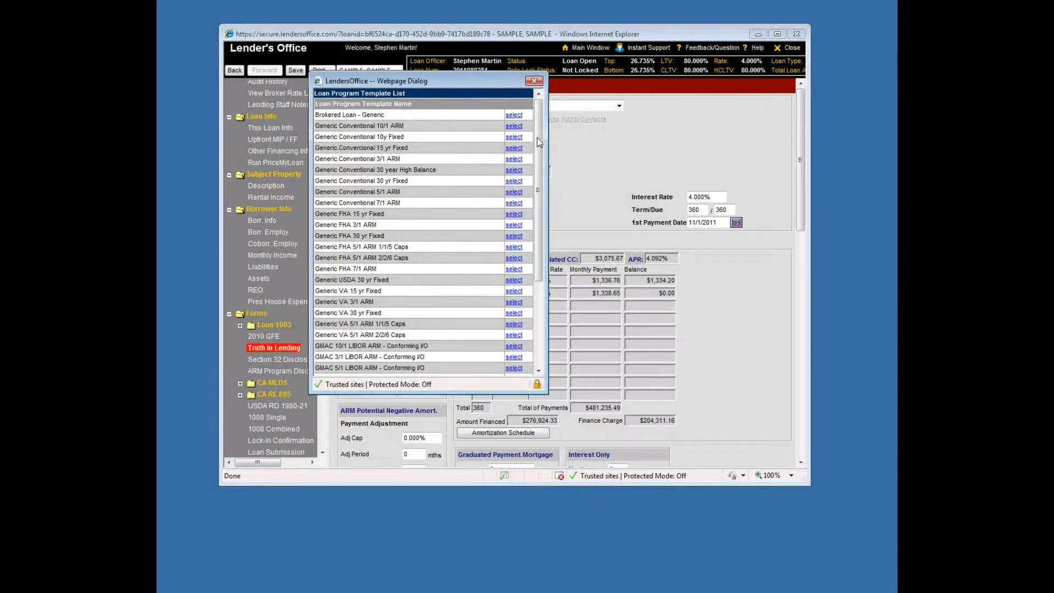
mouse_move(537, 143)
mouse_down()
mouse_move(538, 190)
mouse_move(538, 149)
mouse_up()
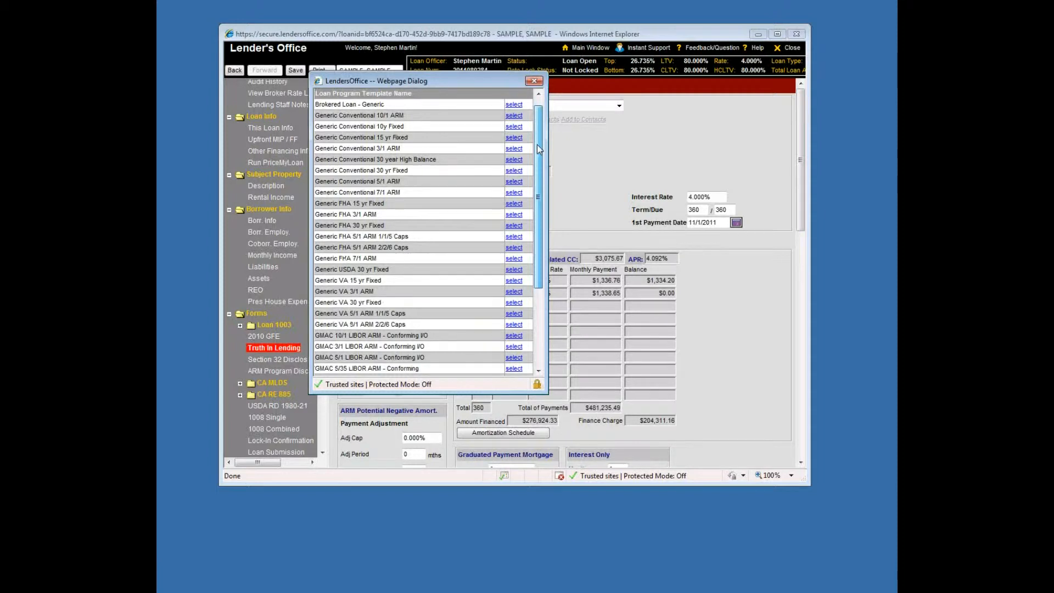
drag(539, 150, 546, 133)
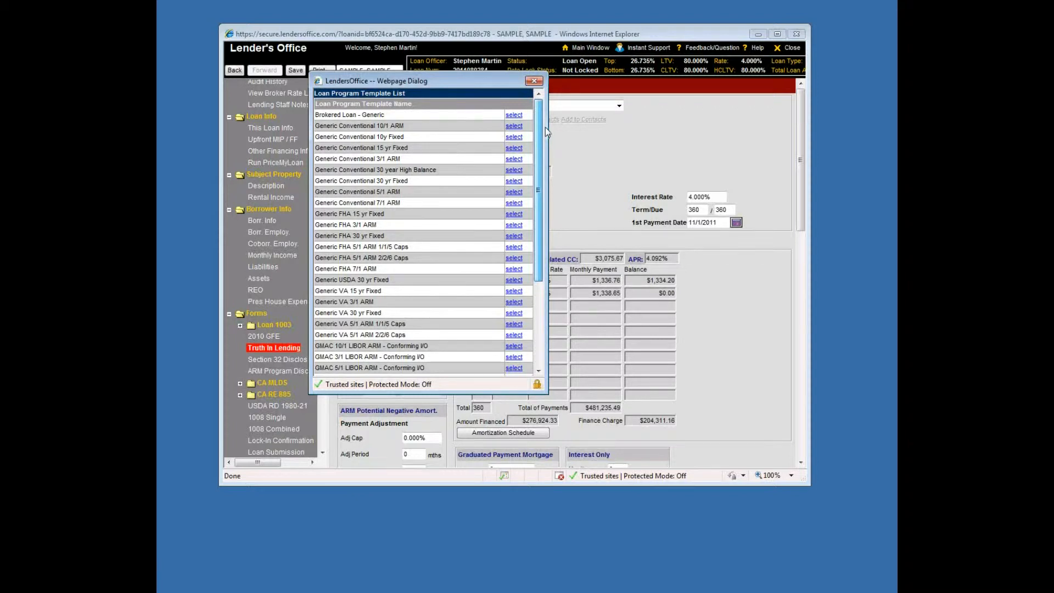
drag(545, 127, 545, 159)
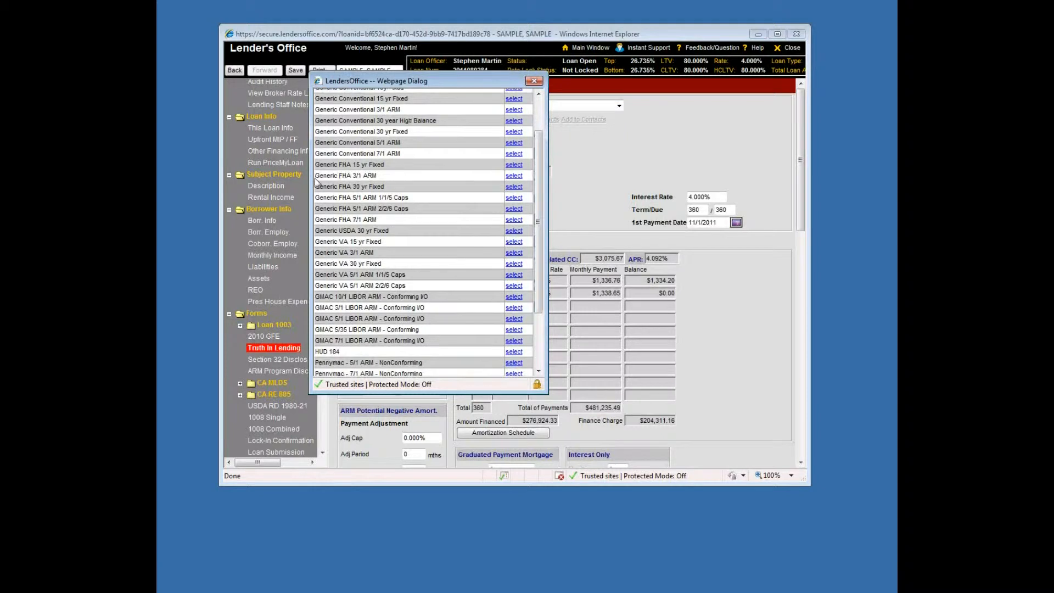
drag(538, 217, 538, 185)
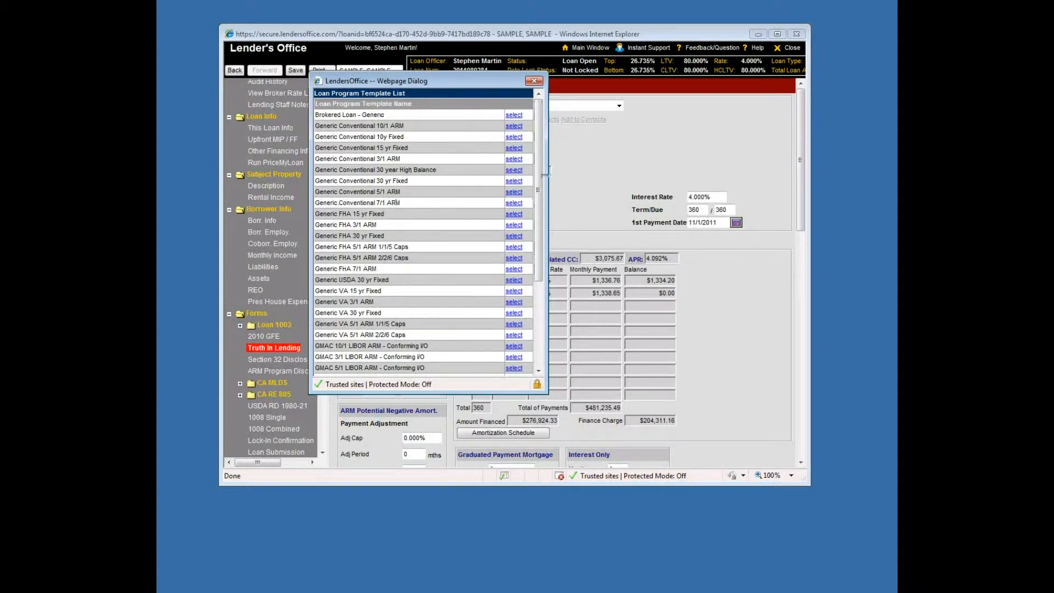
drag(541, 183, 541, 268)
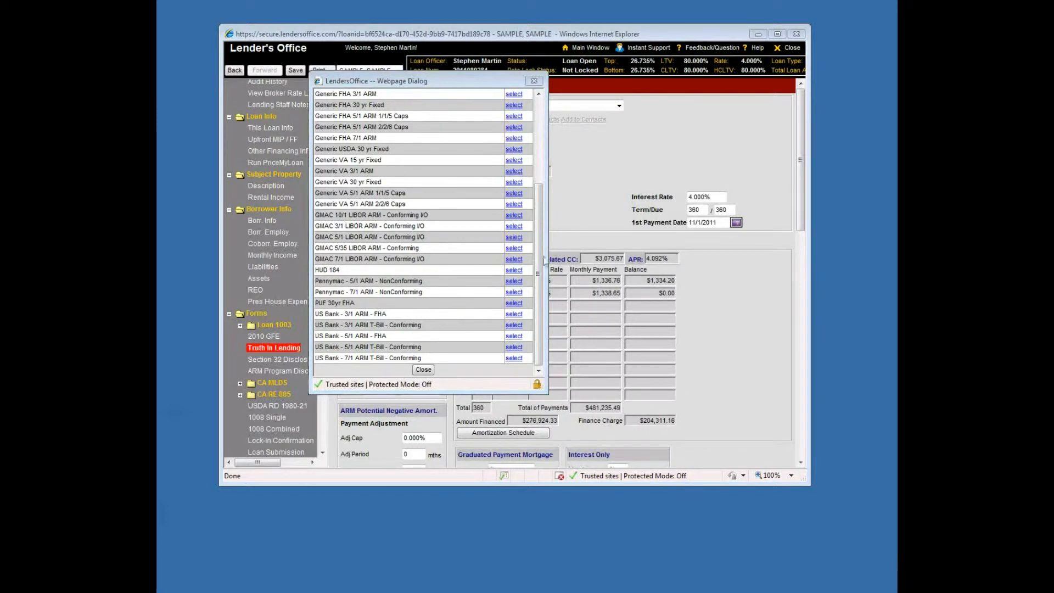
drag(542, 264, 539, 291)
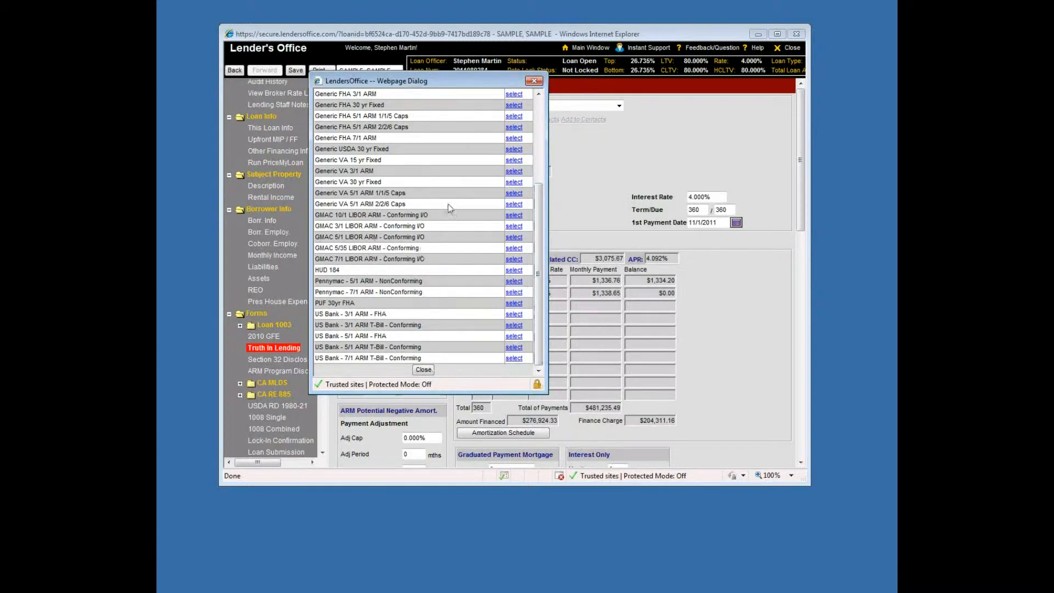
drag(538, 274, 543, 184)
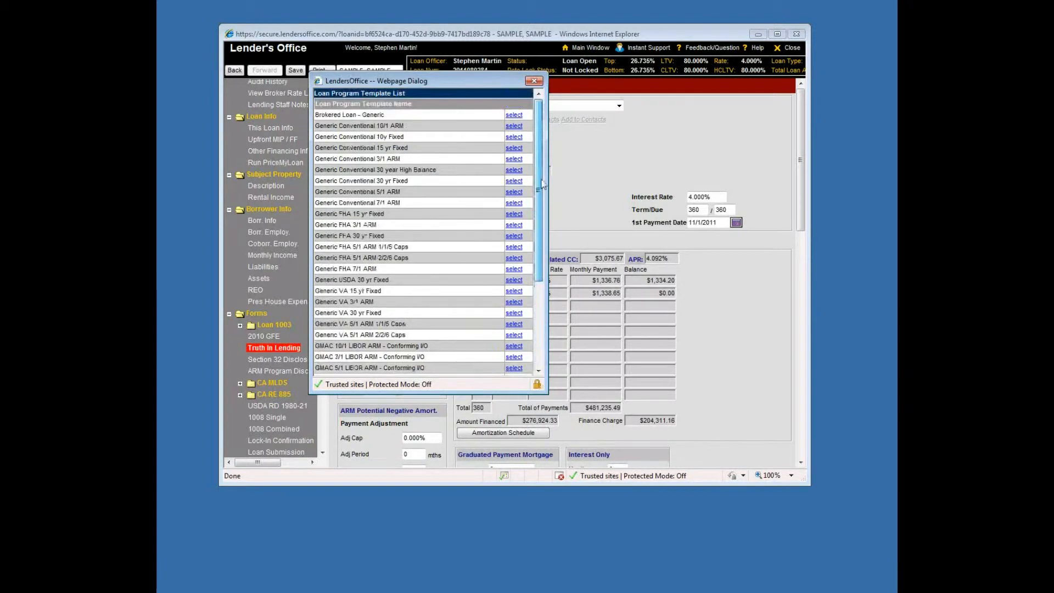
drag(542, 184, 543, 245)
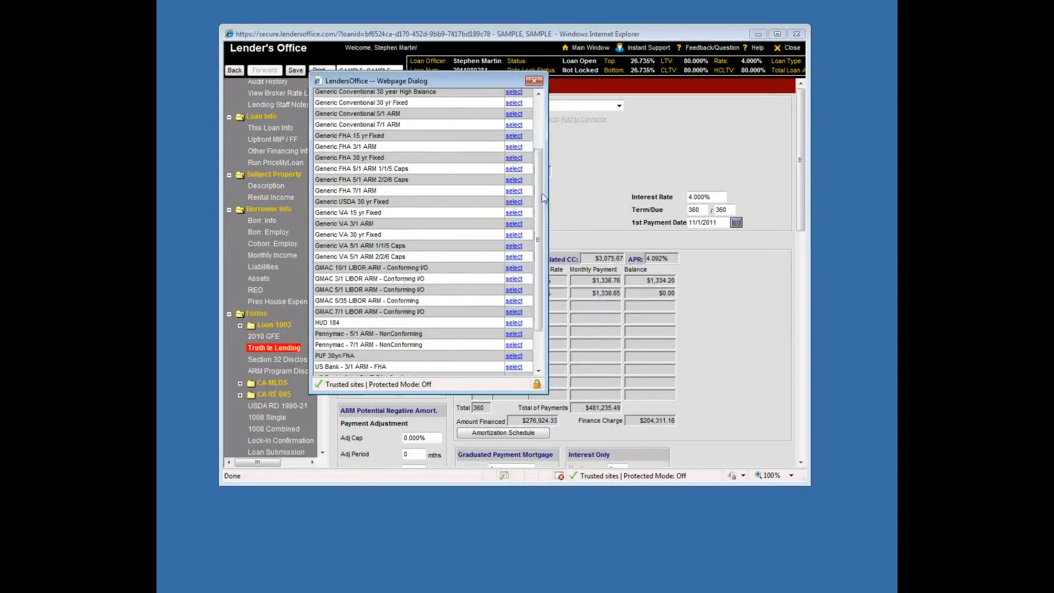
drag(542, 195, 544, 134)
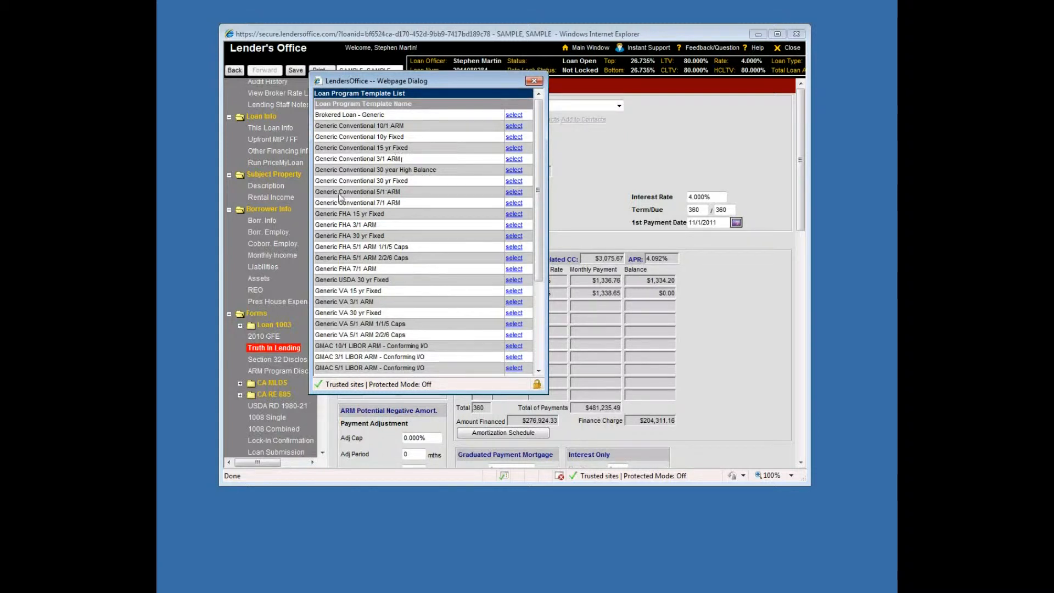
click(513, 192)
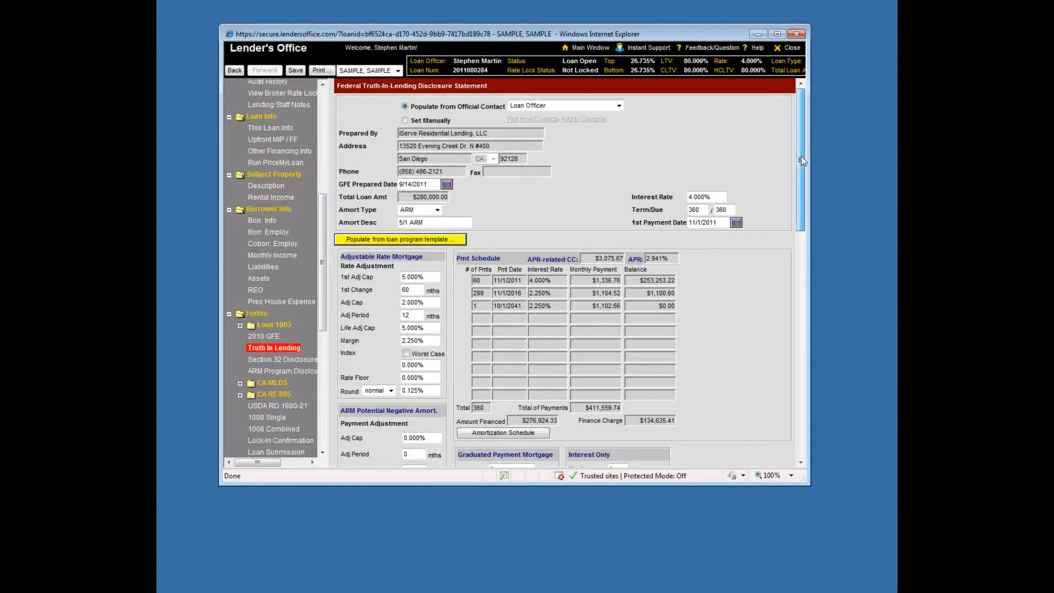
Review the adjustable-rate caps, first change, adjustment period, margin and index values filled in by the loan program template.
drag(801, 156, 801, 169)
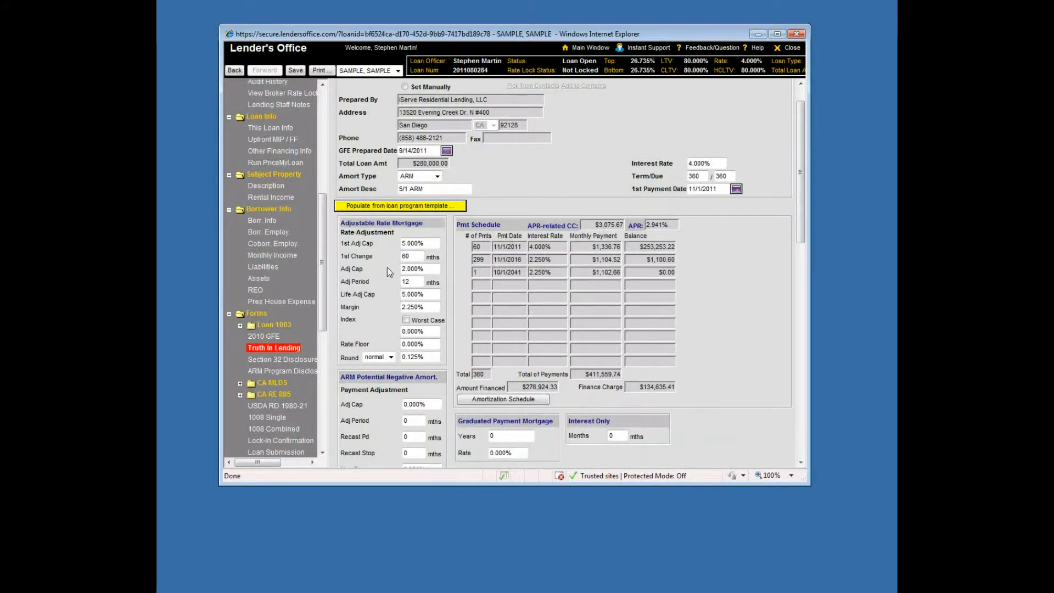
click(432, 244)
double_click(419, 257)
click(419, 267)
click(418, 245)
click(413, 256)
click(420, 268)
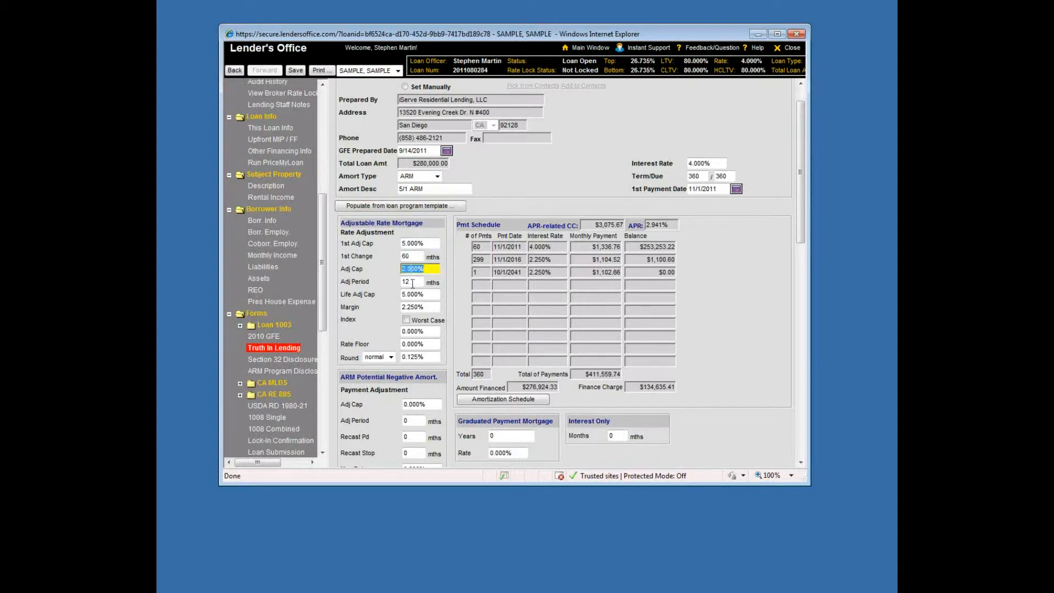
click(418, 293)
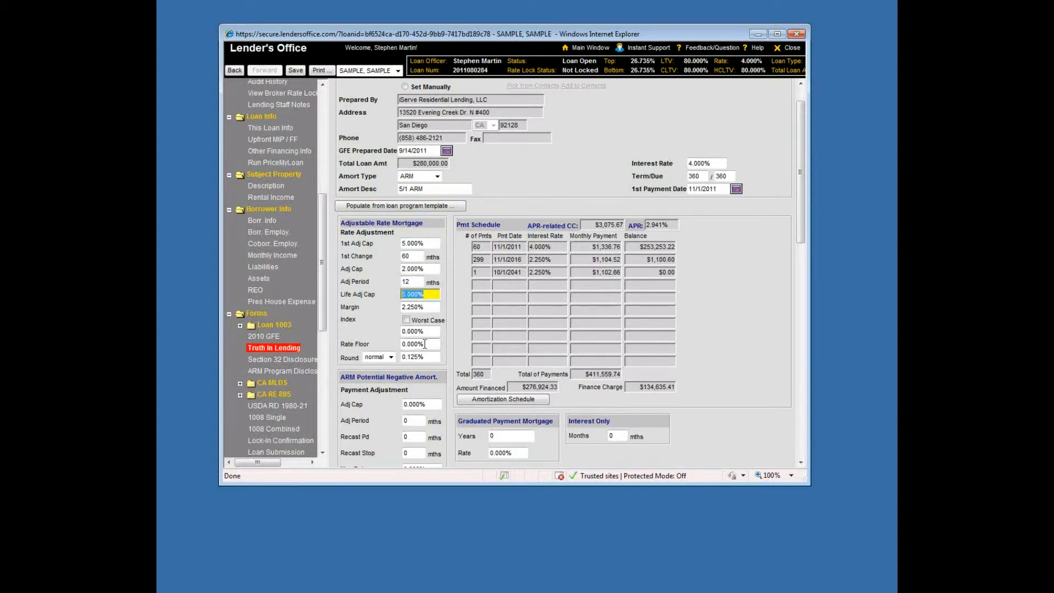
click(407, 282)
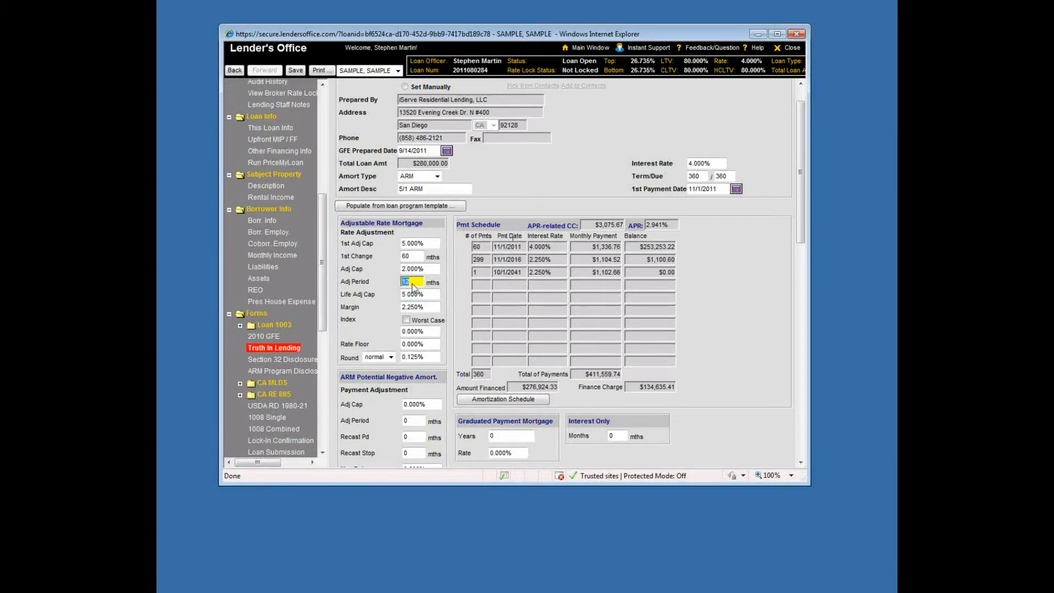
click(429, 310)
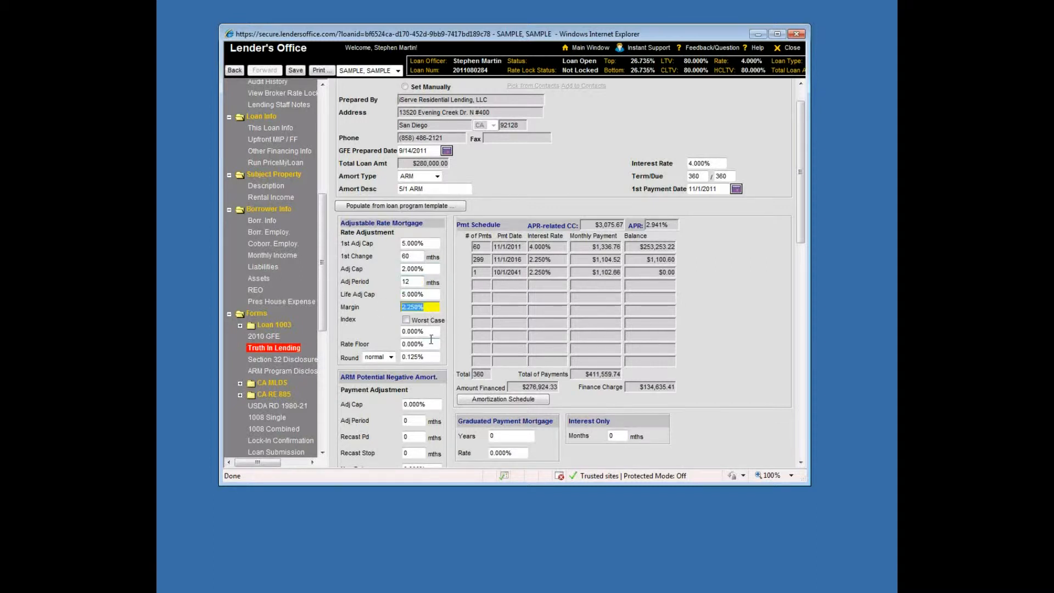
click(436, 333)
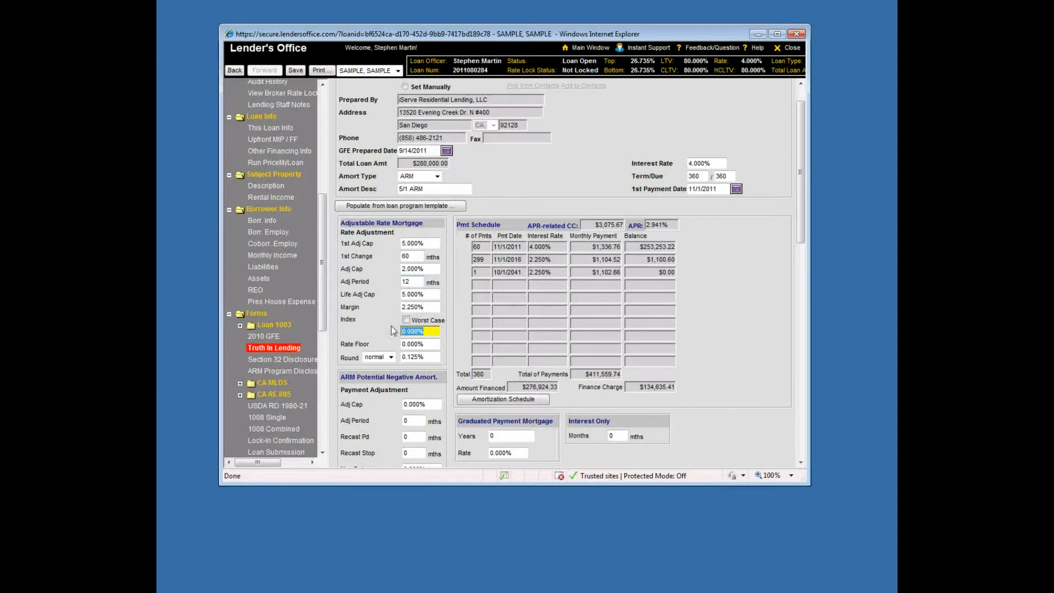
Set the adjustable-rate mortgage's Rate Floor to 2.25% and check the rounding value.
click(439, 346)
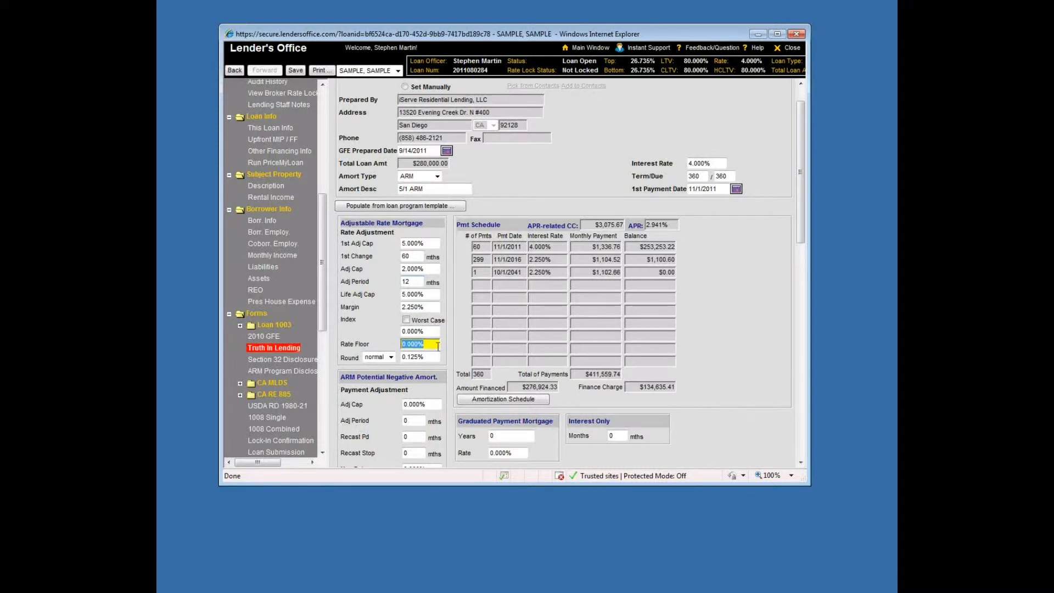
text(2.25)
key(Tab)
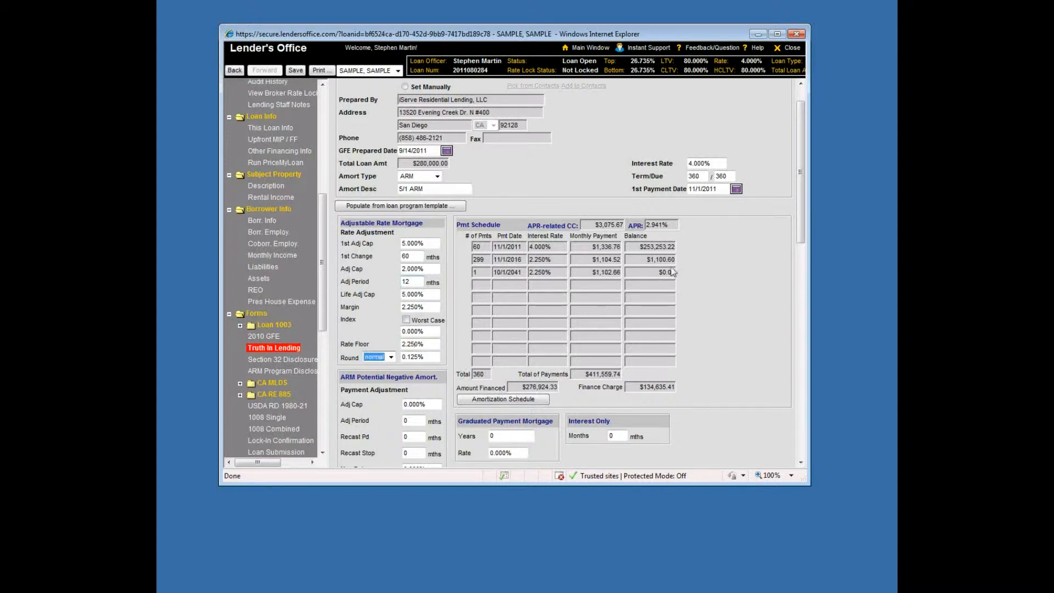
click(416, 356)
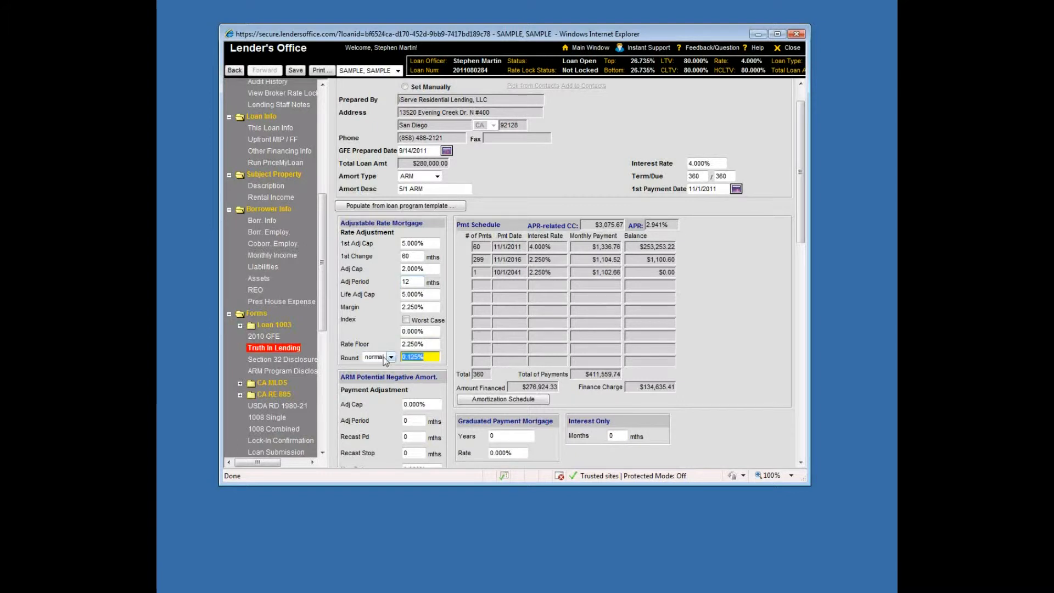
Check the Truth in Lending form's interest-only, variable rate, late charge and assumption settings, and save the form.
drag(801, 132, 807, 250)
click(620, 115)
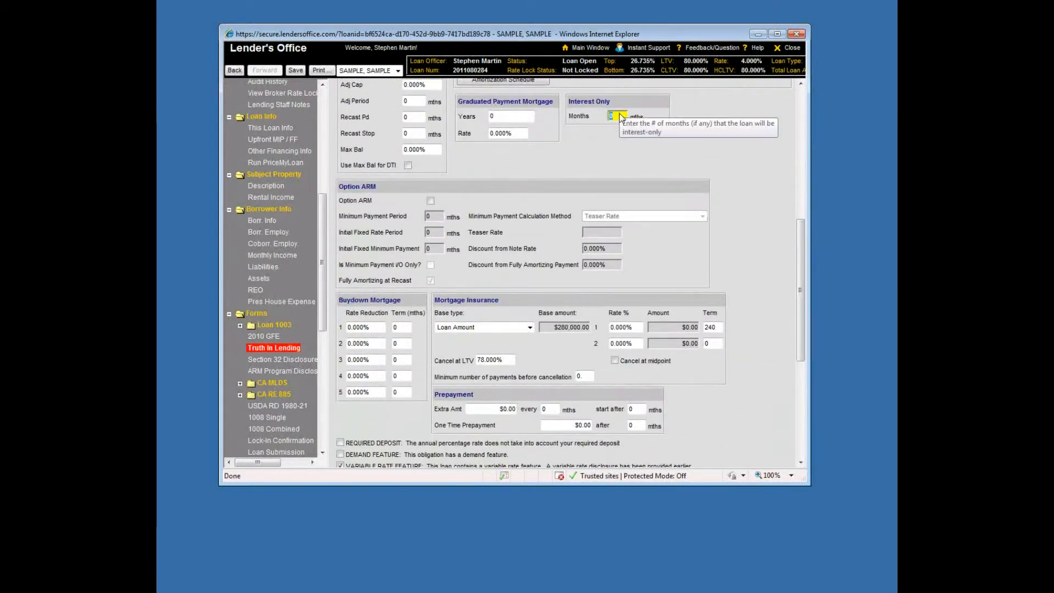
click(626, 130)
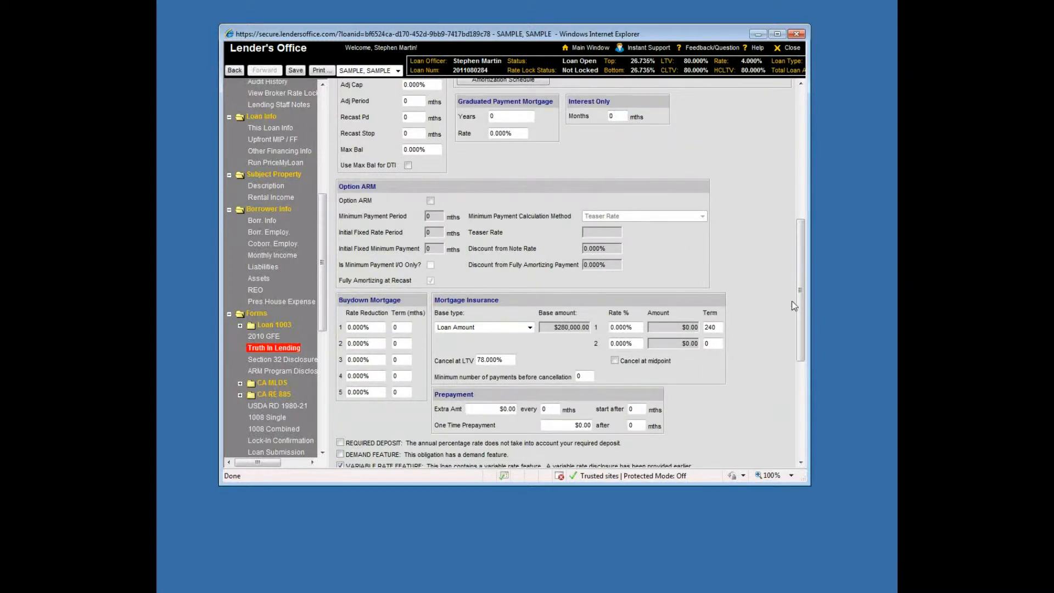
drag(797, 295, 801, 355)
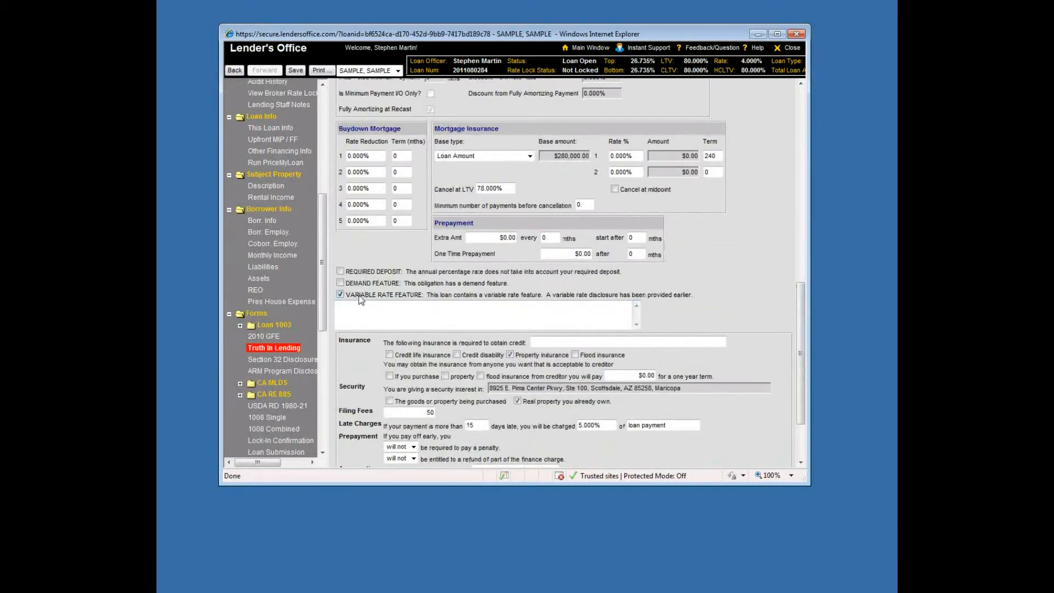
drag(801, 324, 801, 357)
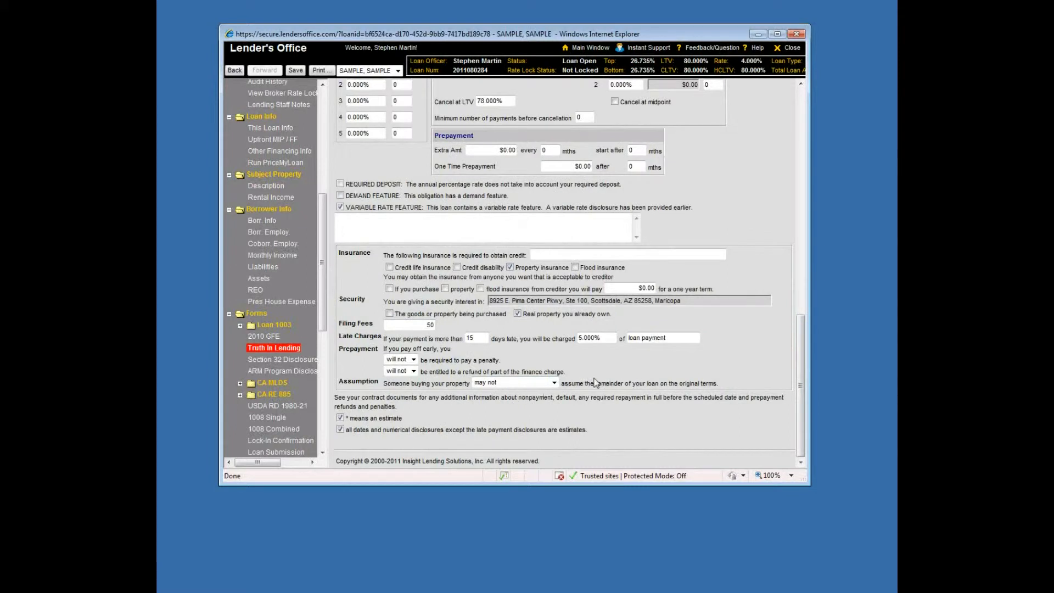
click(296, 70)
Fill in the ARM Program Disclosure's index details by choosing the 1 yr LIBOR index from the predefined list.
click(302, 372)
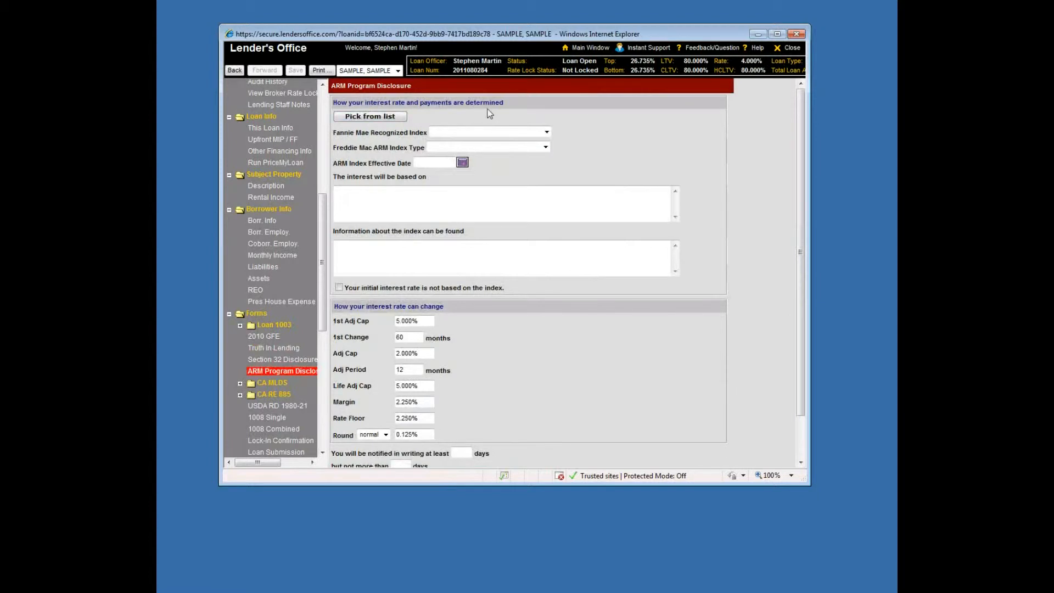
click(363, 117)
drag(295, 123, 529, 138)
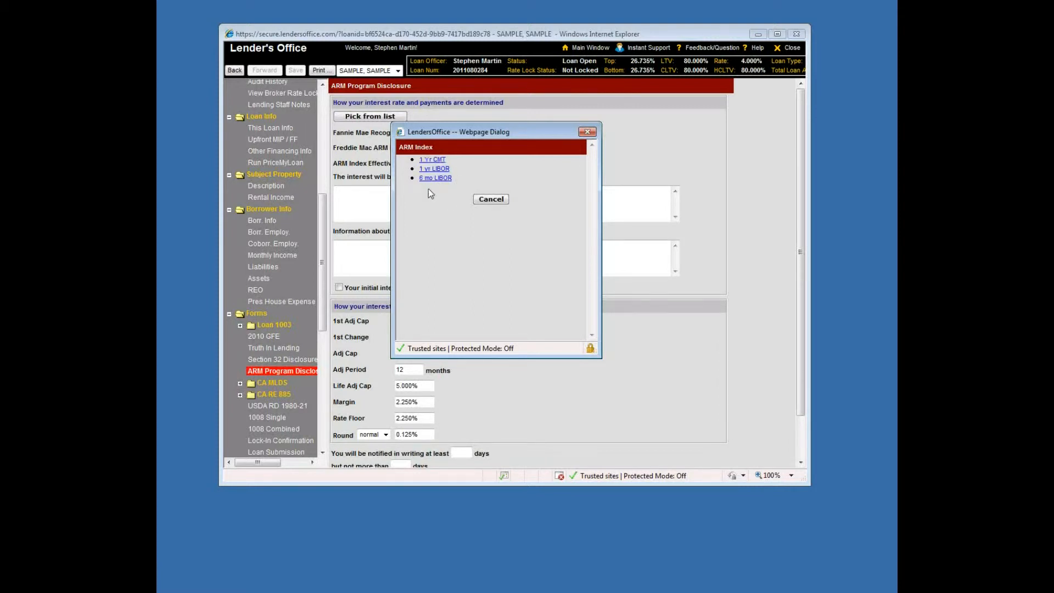
click(433, 169)
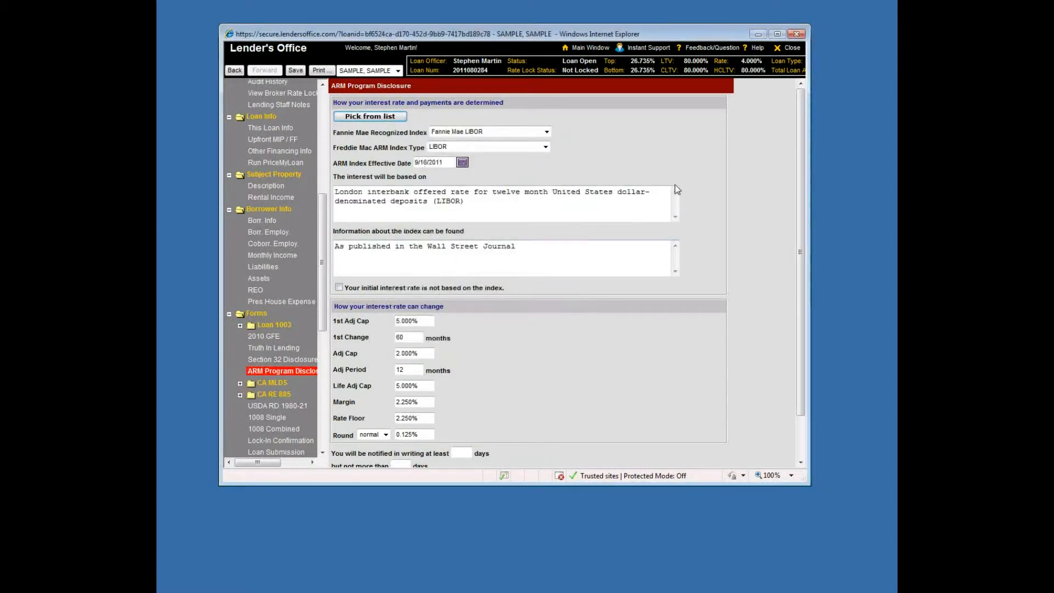
click(367, 199)
click(408, 245)
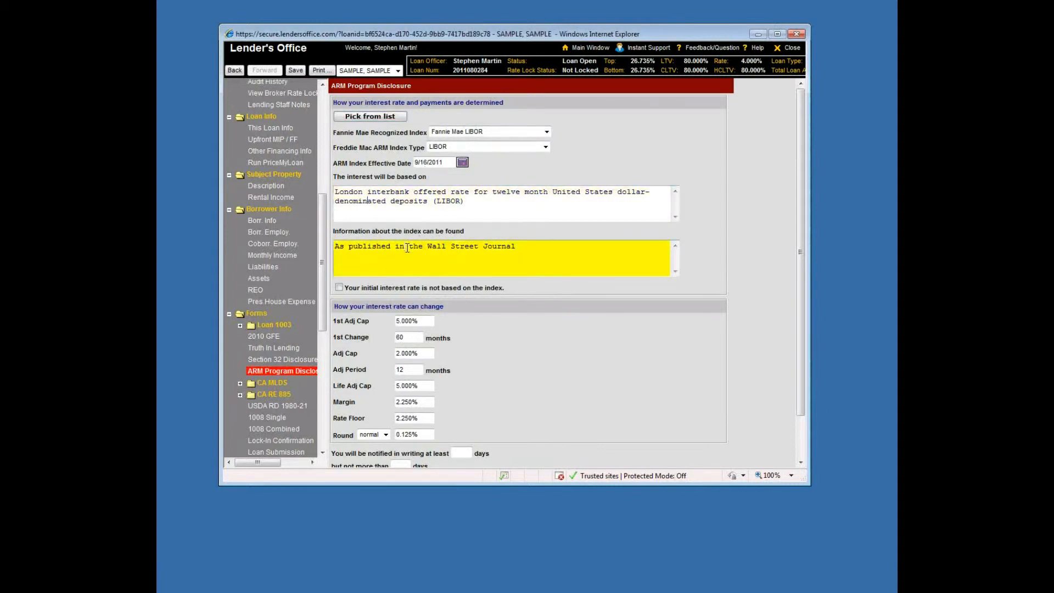
Set the ARM disclosure's written notice period to at least 25 and not more than 120 days, and save it.
drag(799, 171, 800, 231)
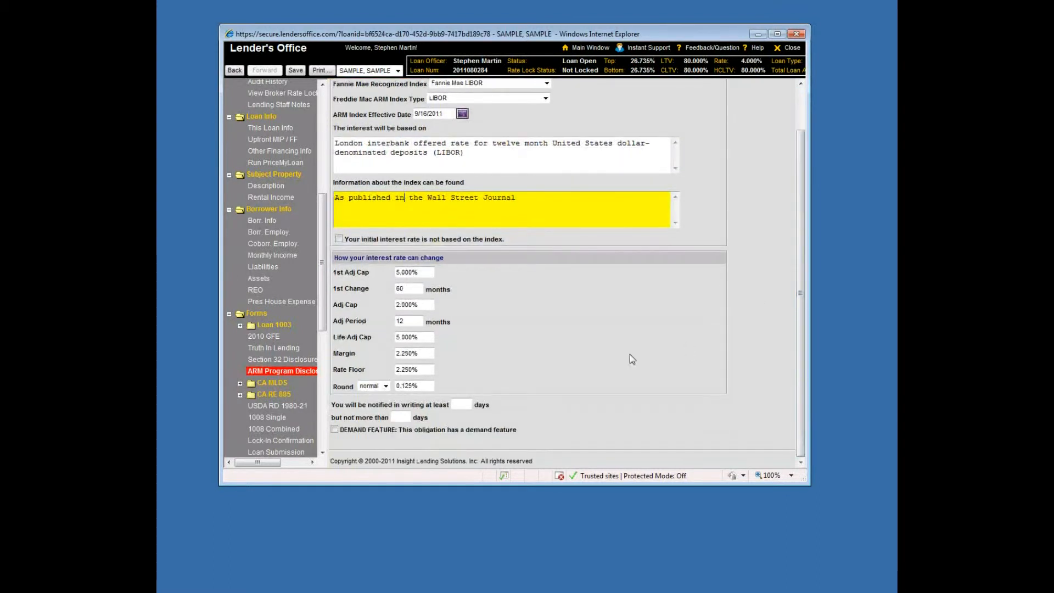
click(461, 405)
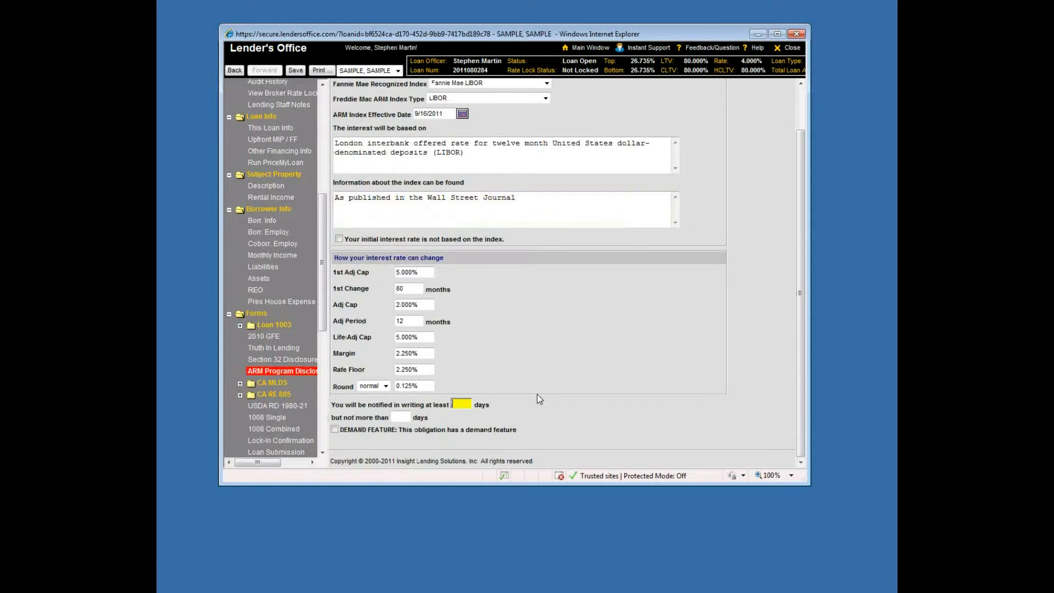
text(25)
key(Tab)
text(120)
click(618, 350)
drag(801, 289, 801, 253)
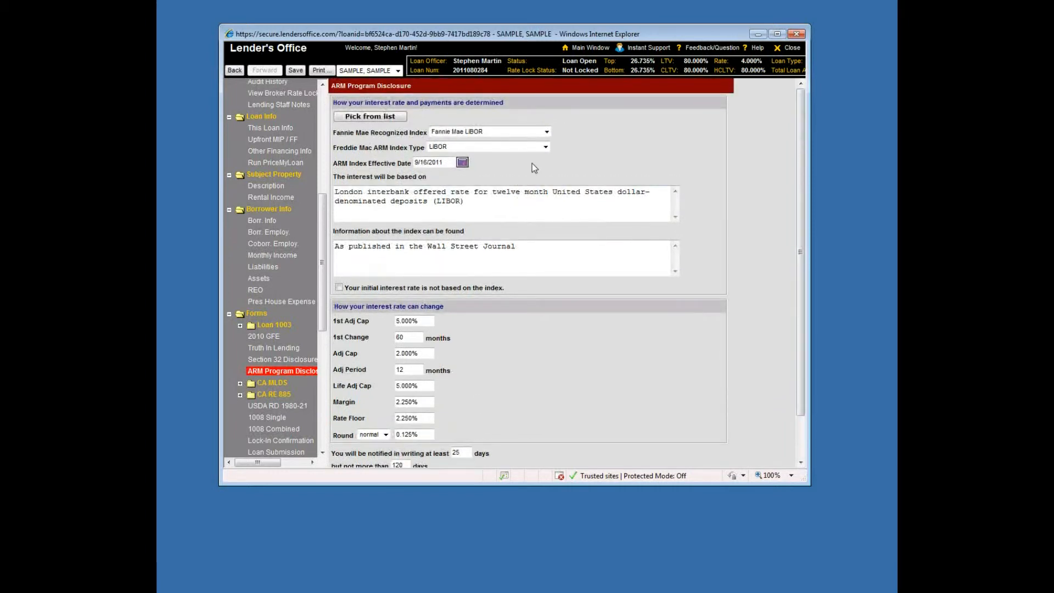
click(296, 71)
Look at the Index field in the Truth in Lending form and the index's published source in the ARM Program Disclosure.
click(268, 349)
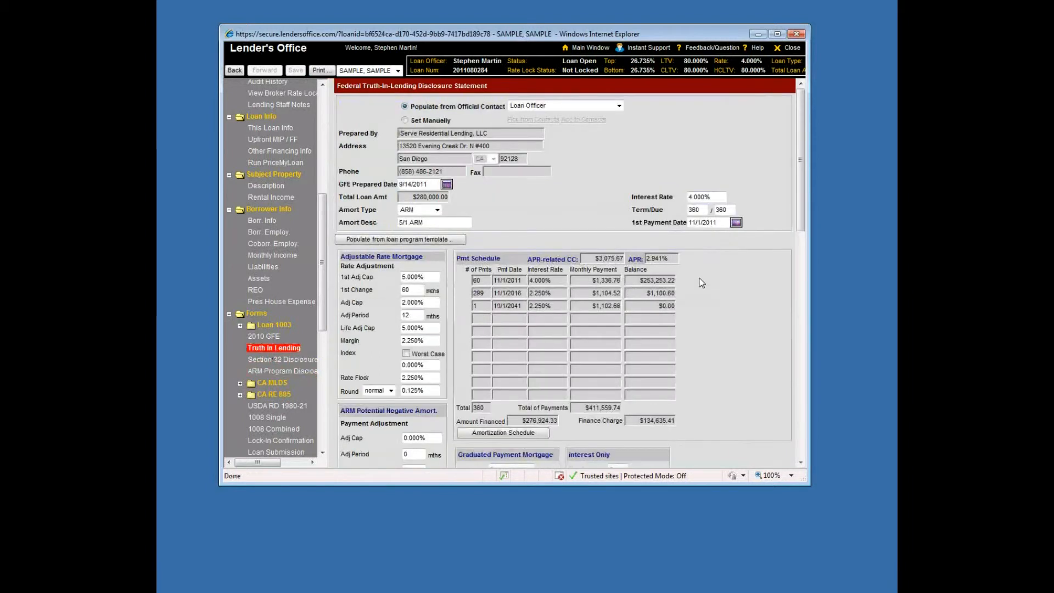
click(432, 364)
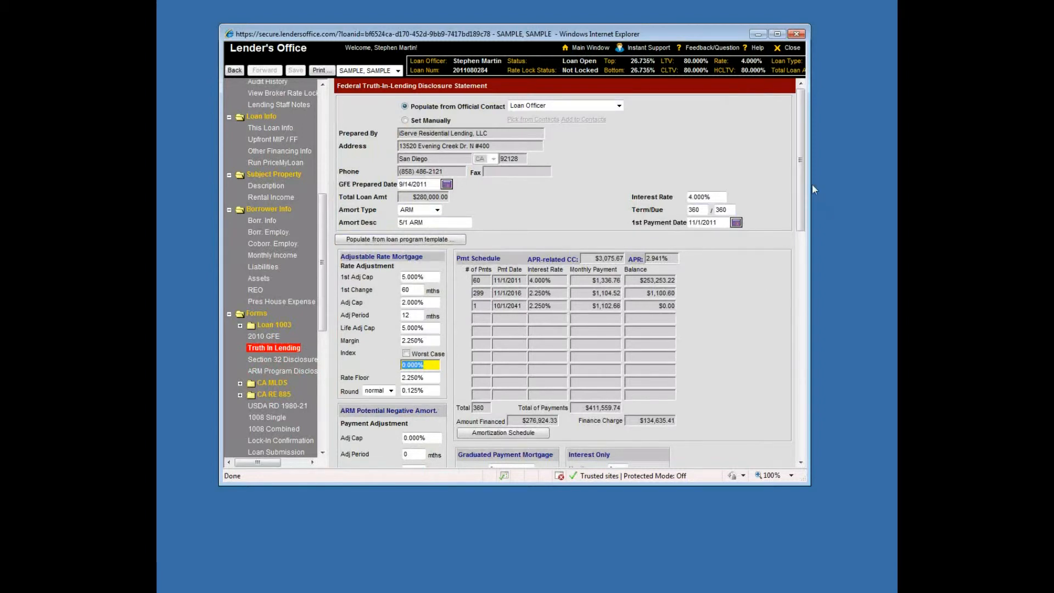
click(279, 372)
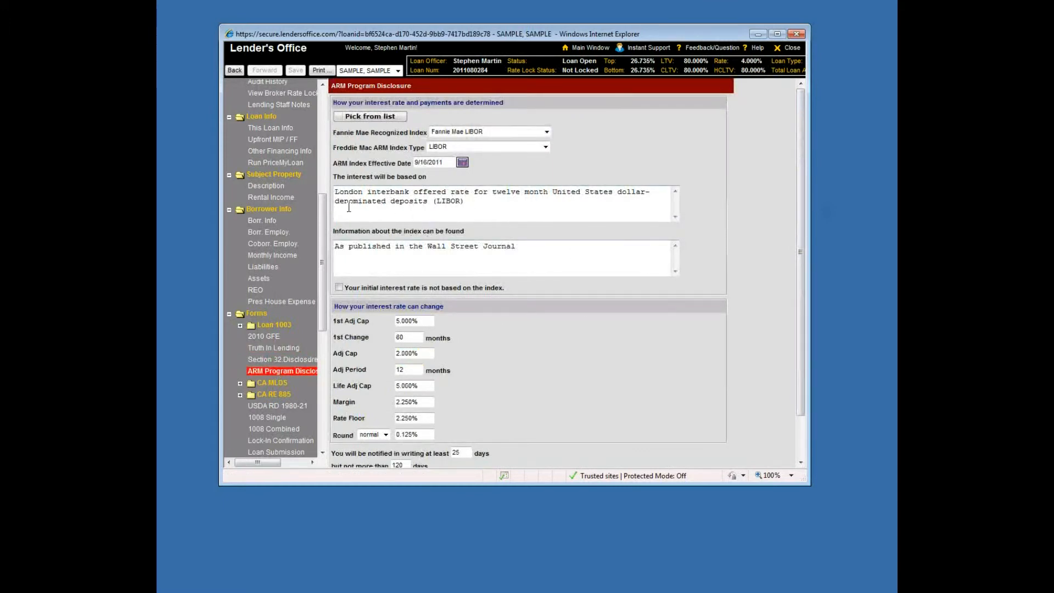
drag(535, 246, 343, 269)
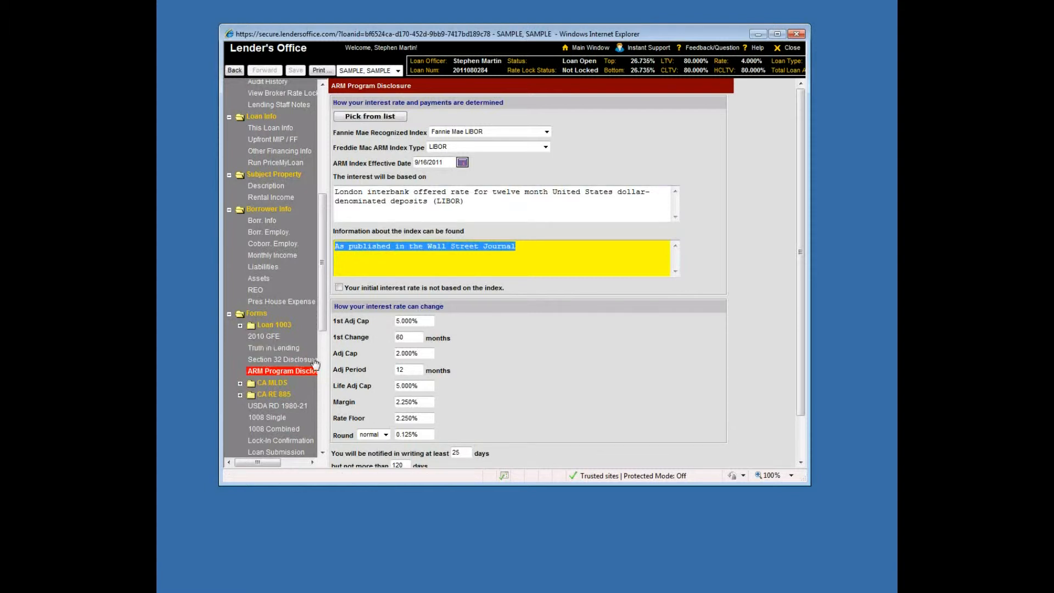
scroll(324, 292, down, 1)
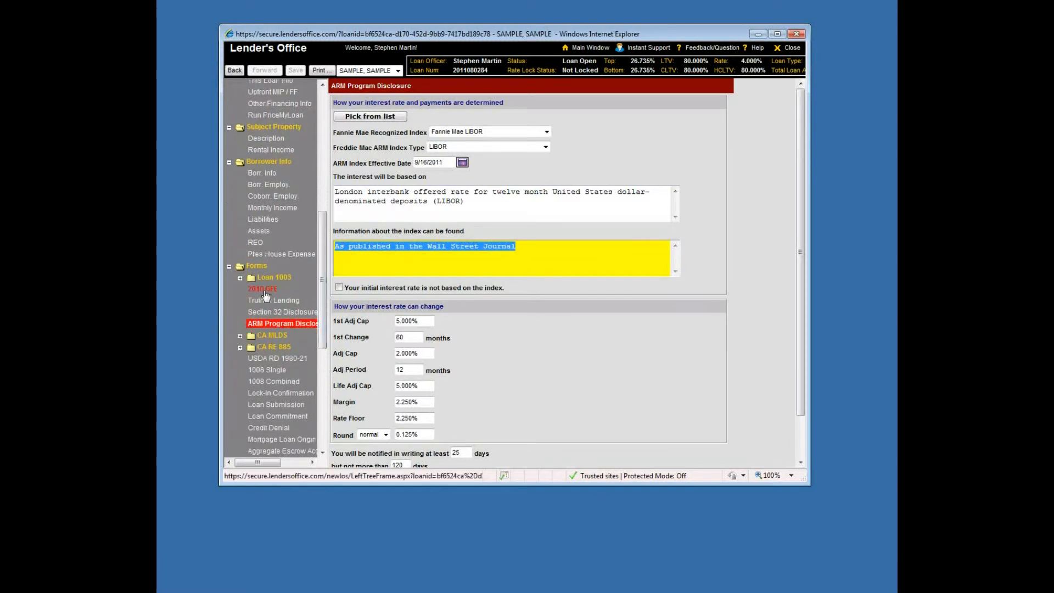
Set the adjustable-rate mortgage's Index to 0.7% in the Truth in Lending form.
click(272, 302)
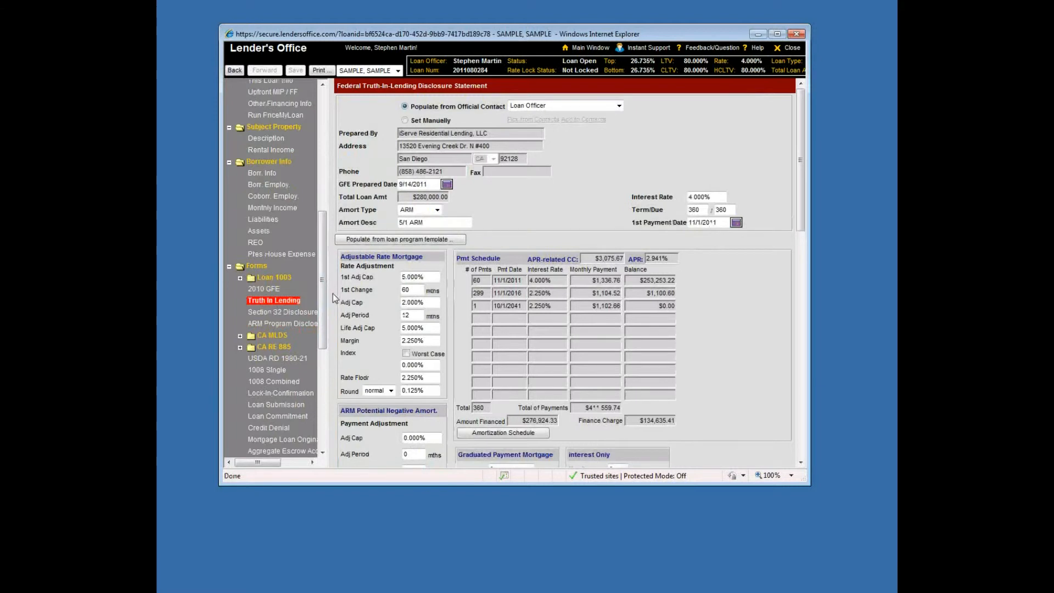
click(408, 366)
text(0.7)
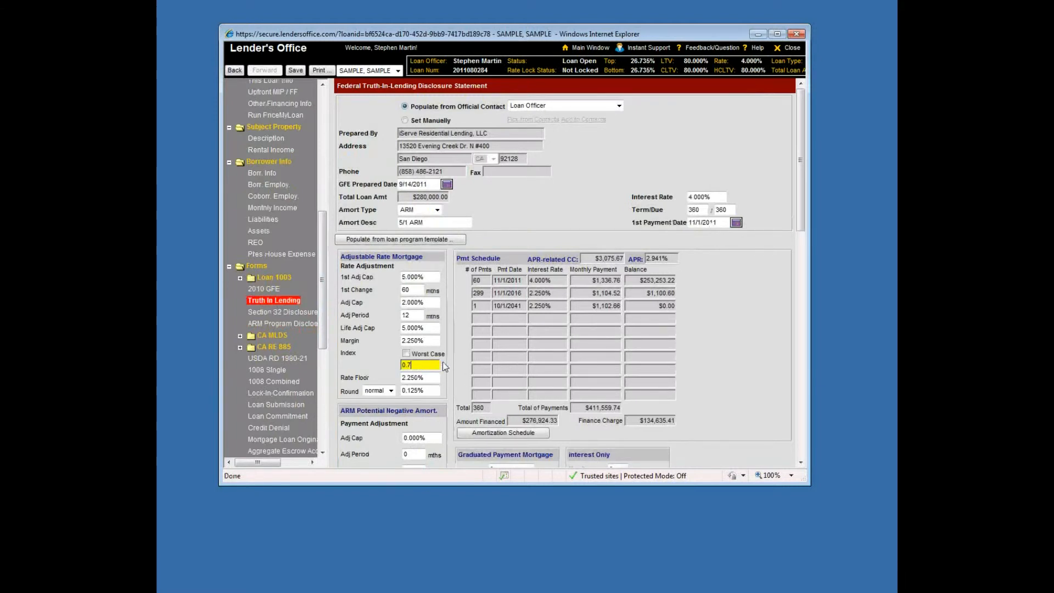
key(Tab)
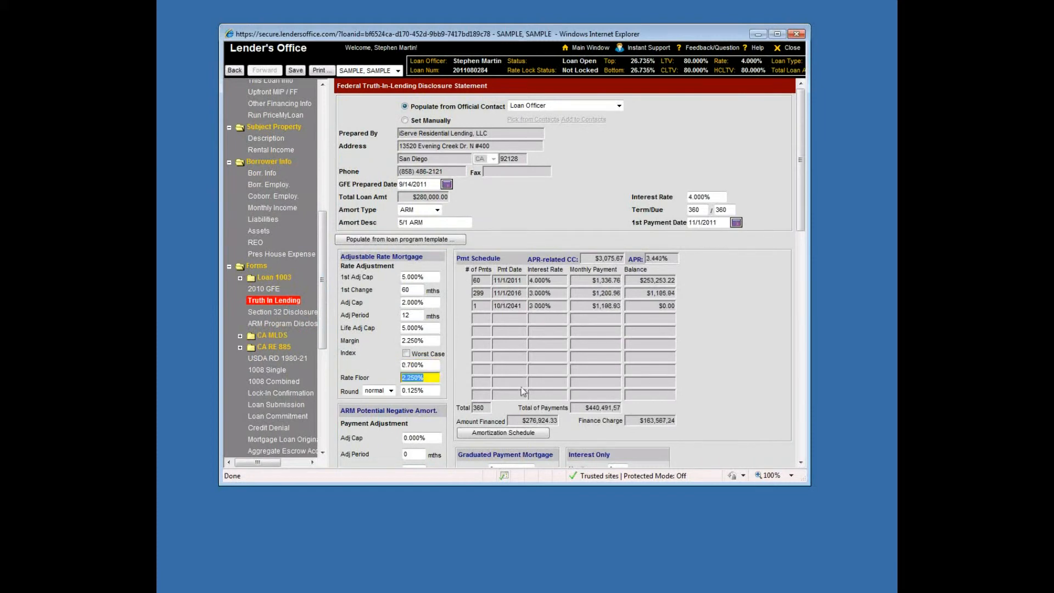
Save the Truth in Lending changes and view the loan's amortization schedule.
click(493, 435)
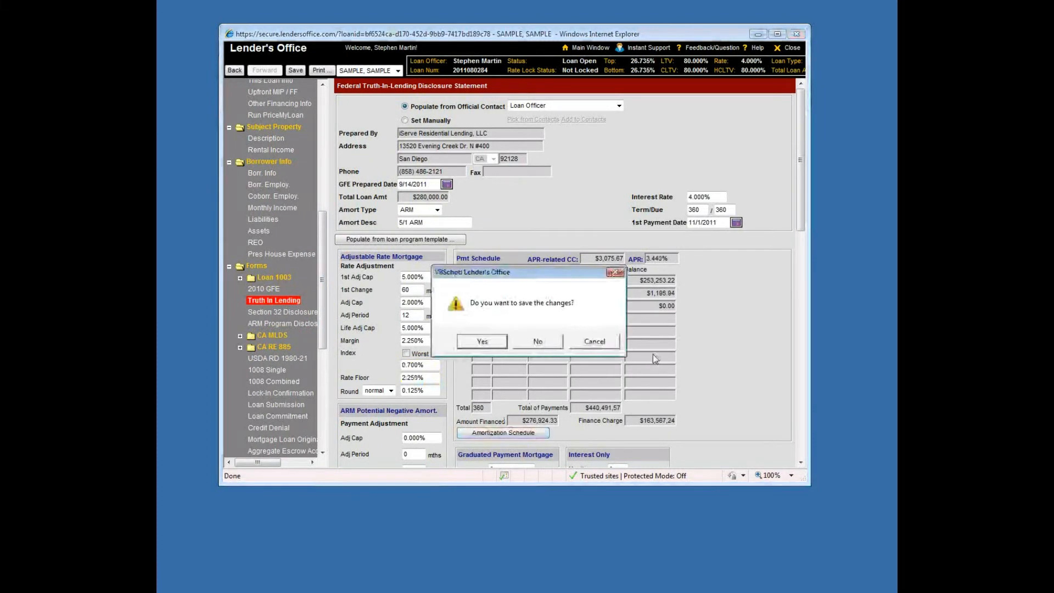
click(490, 343)
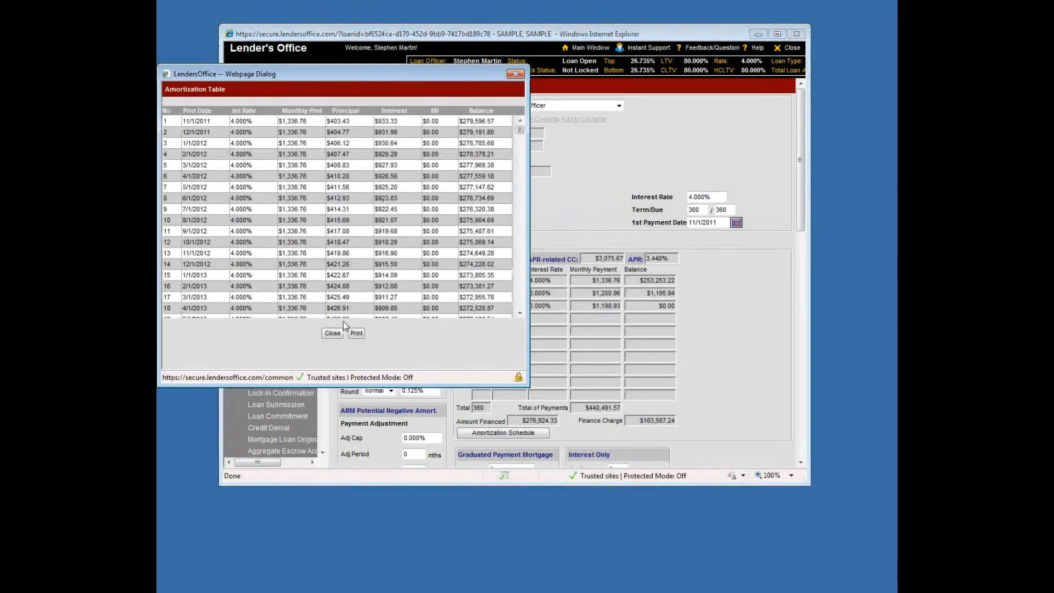
click(332, 333)
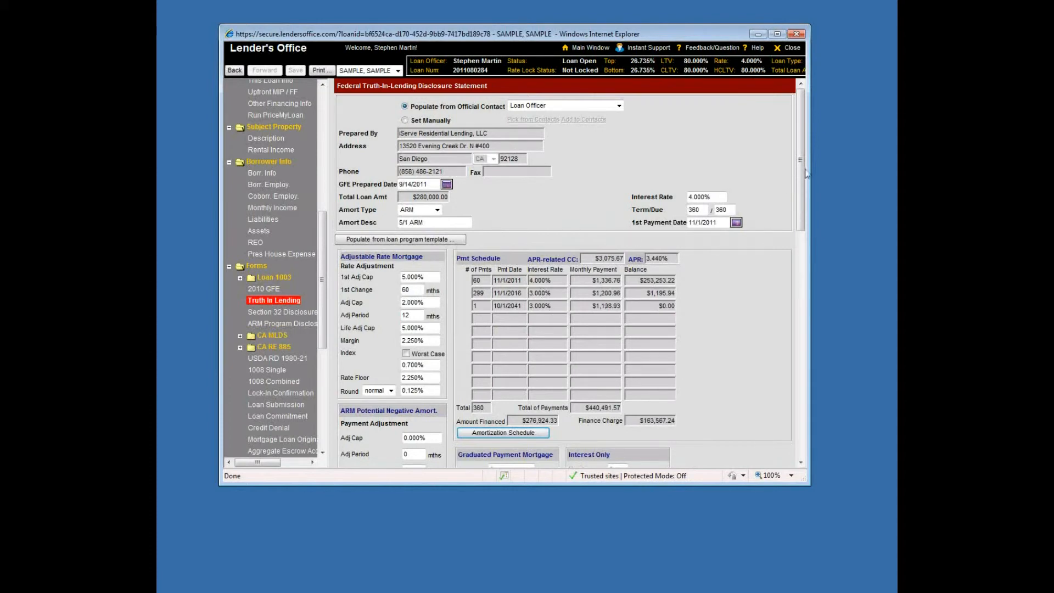
Look over the payment schedule and open the DocMagic service for the loan.
drag(800, 165, 799, 191)
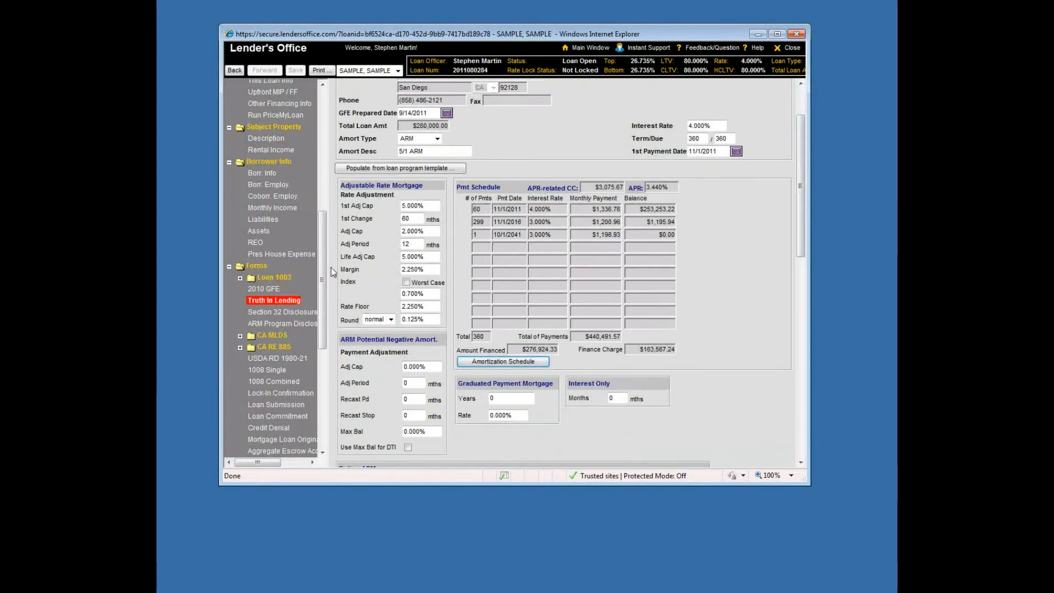
drag(324, 264, 321, 370)
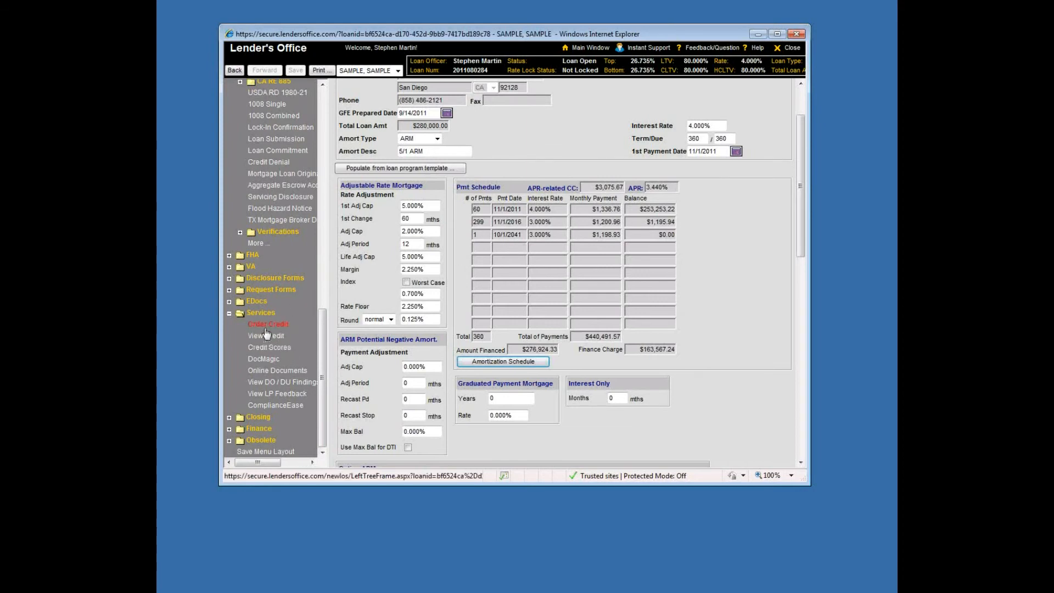
click(269, 361)
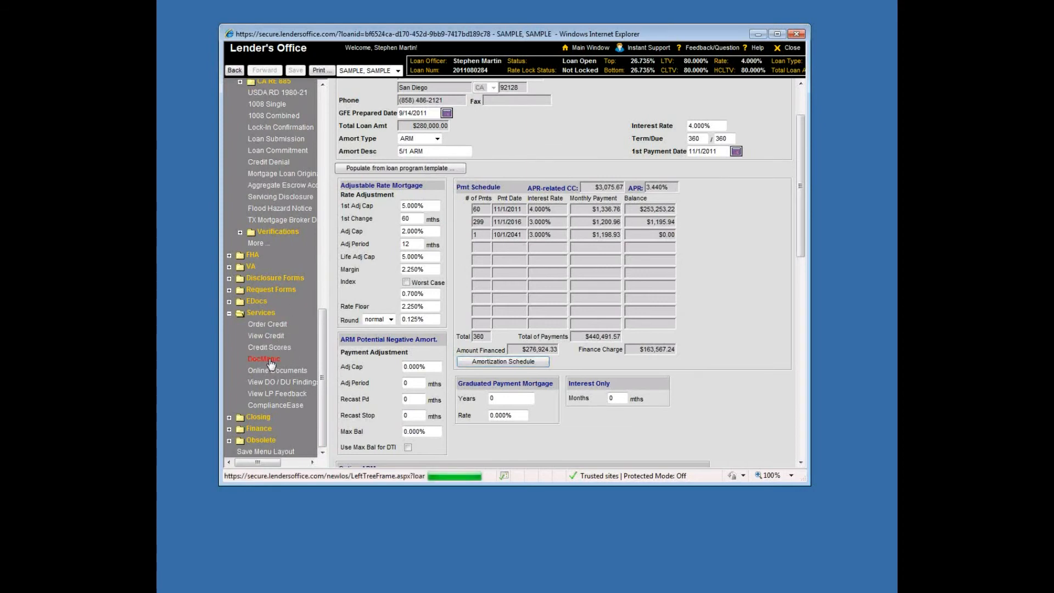